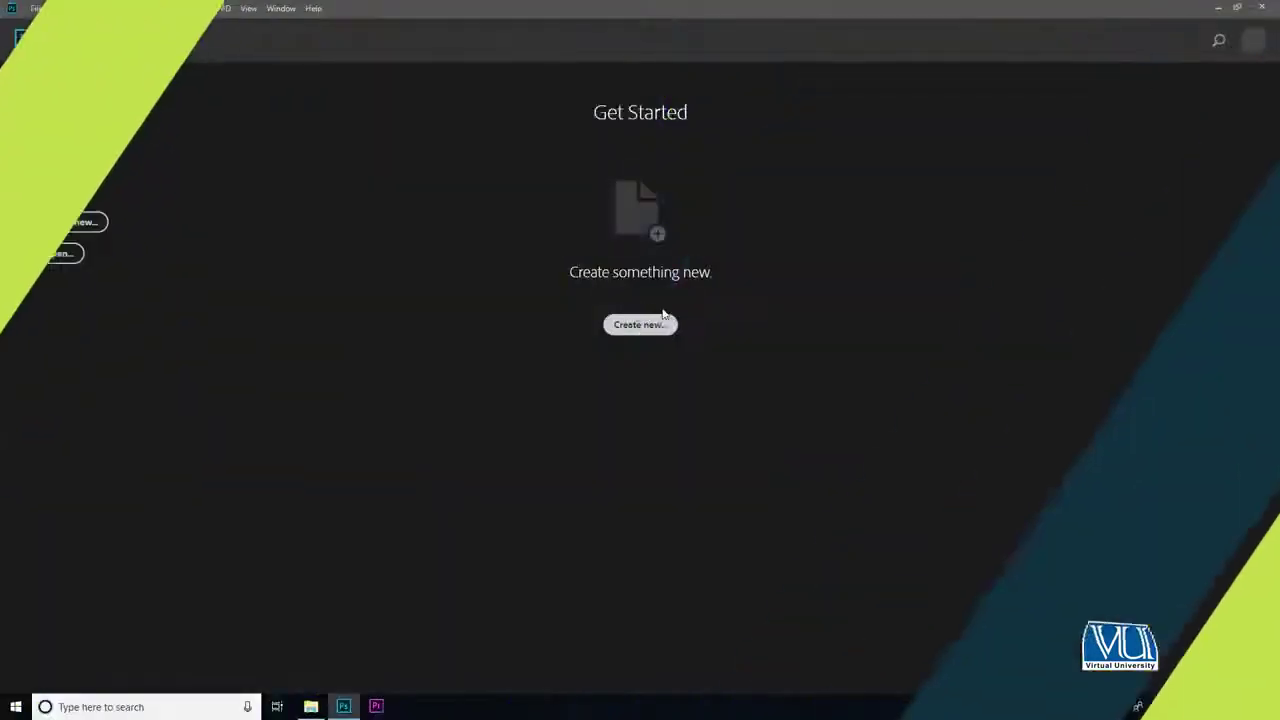
Create a default-size 7 × 5 inch document and convert its Background into Layer 0
left_click(646, 326)
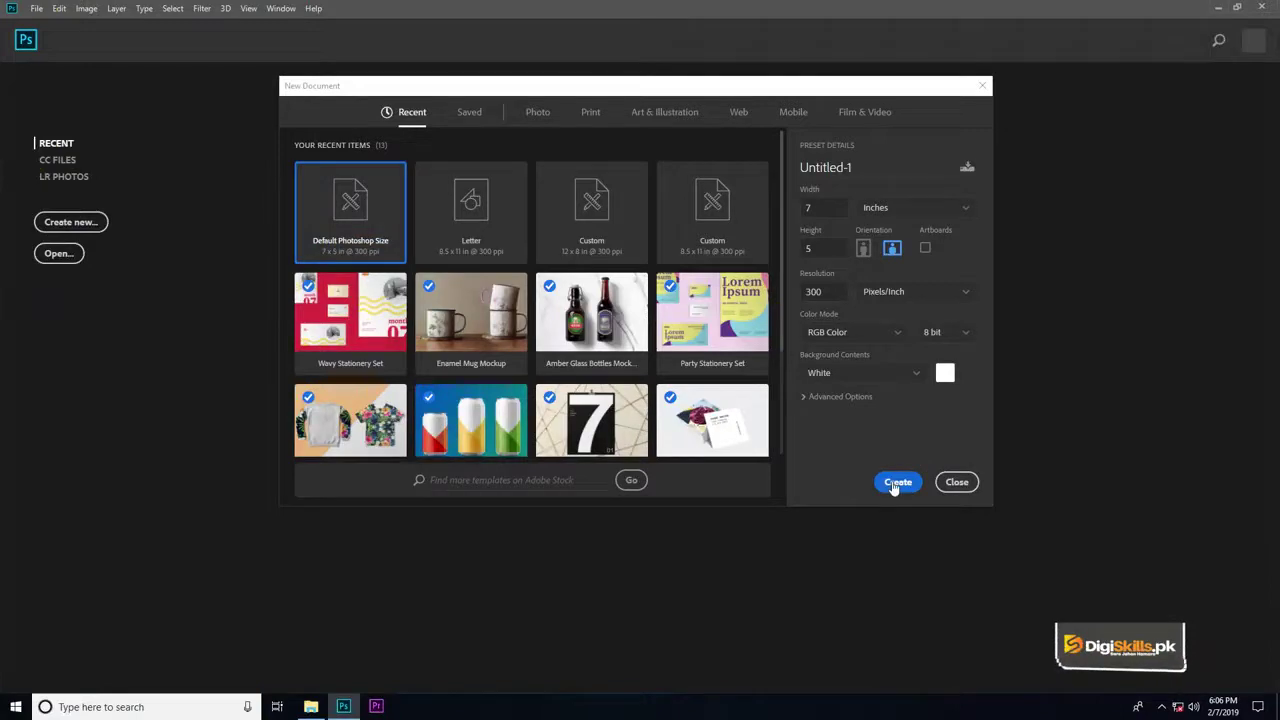
left_click(896, 484)
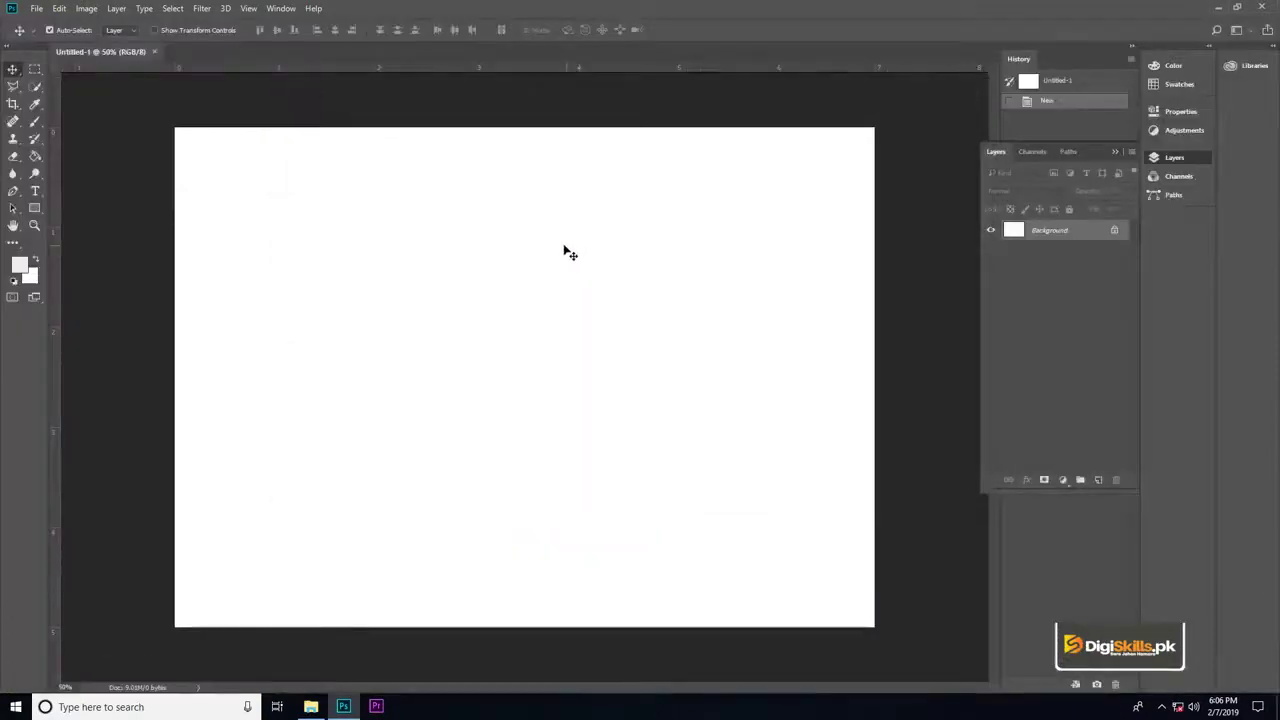
key("c")
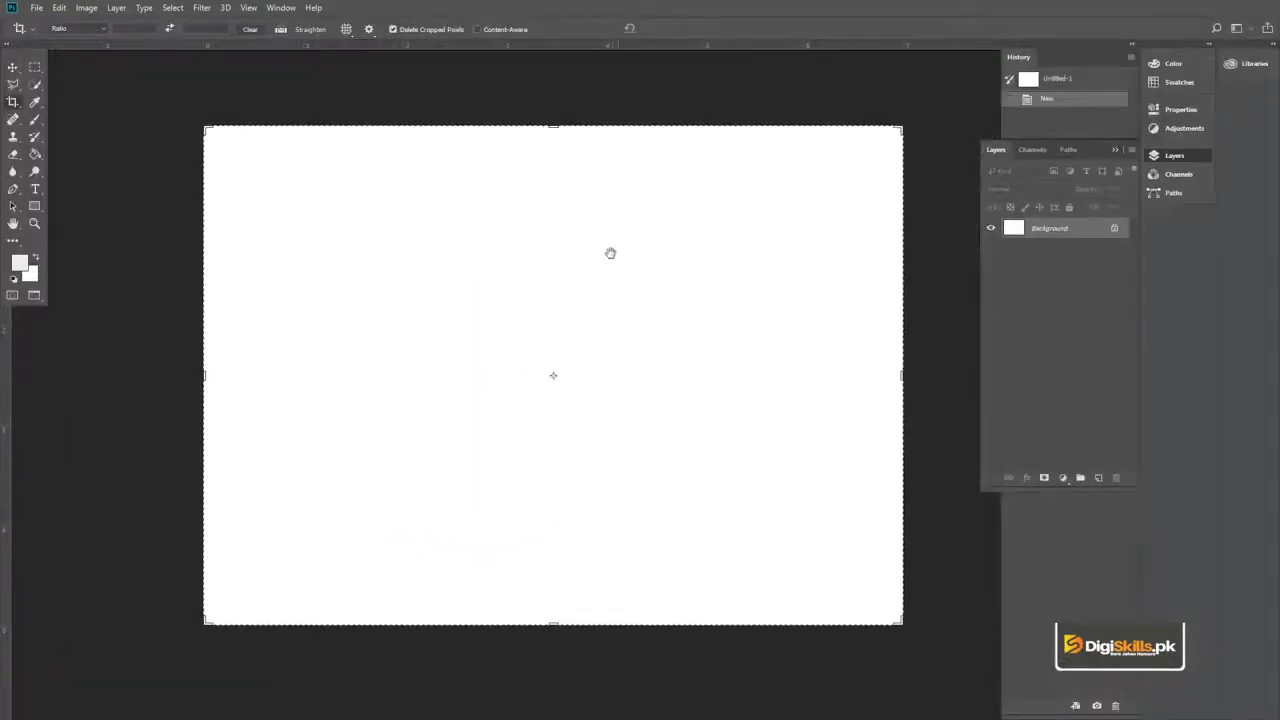
double_click(1050, 228)
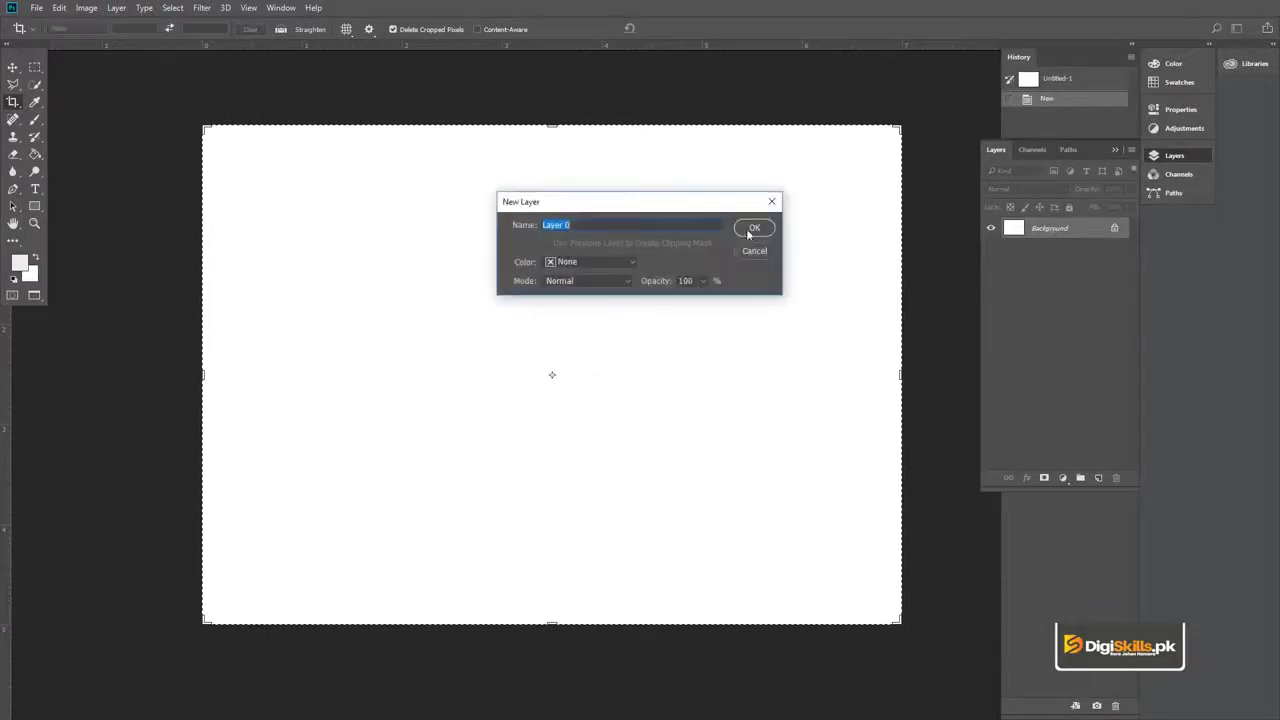
left_click(753, 229)
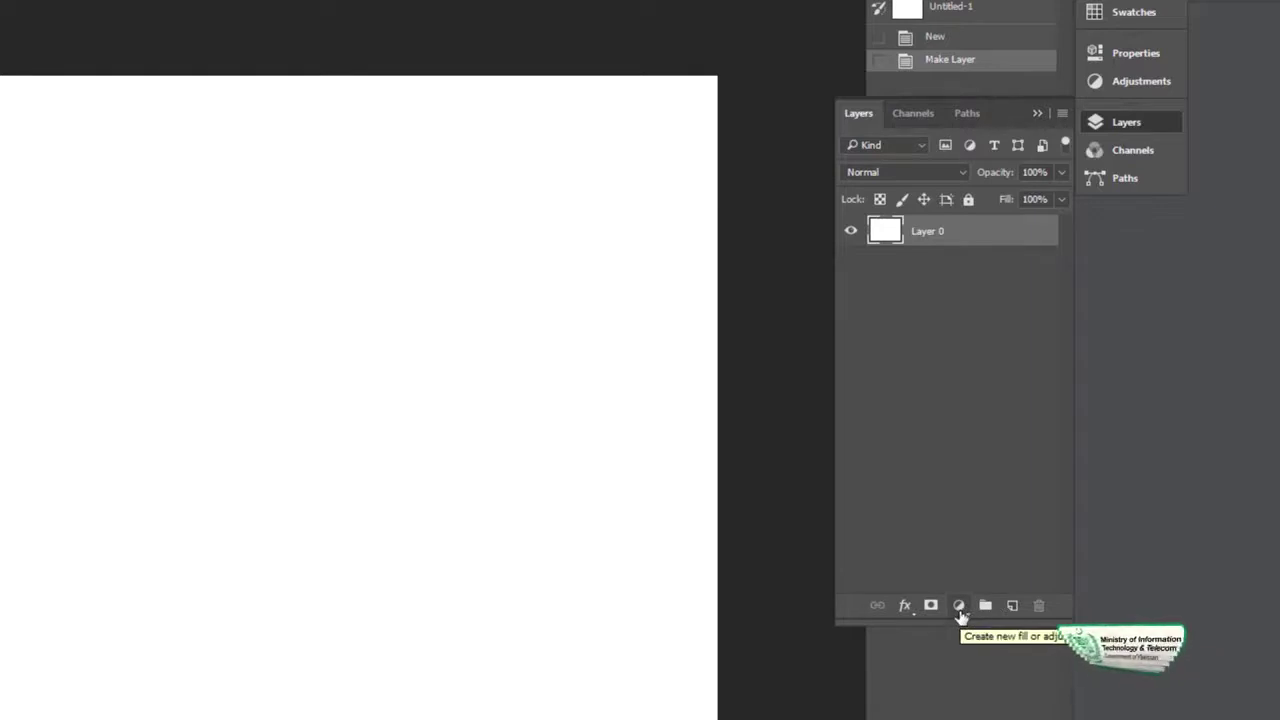
Add a Solid Color fill layer set to pure red ff0000
left_click(959, 608)
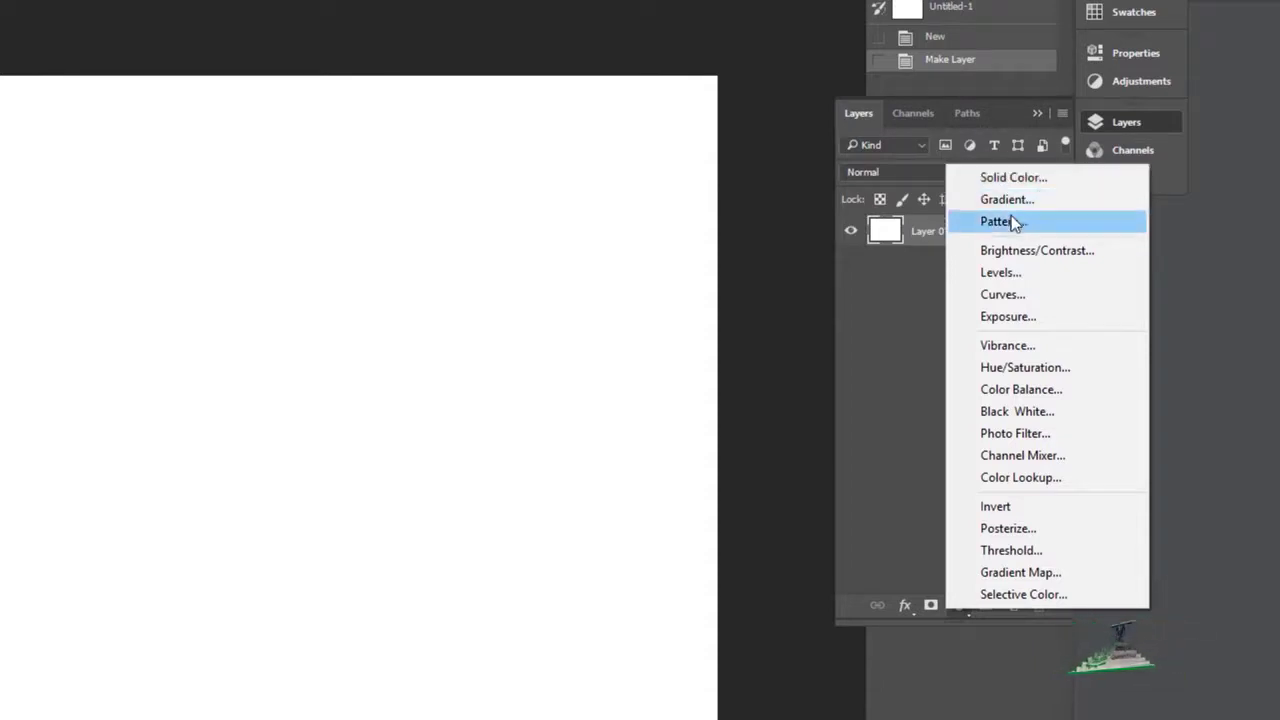
left_click(1053, 183)
mouse_move(765, 46)
left_mouse_down()
mouse_move(631, 88)
mouse_move(586, 28)
mouse_move(587, 74)
left_mouse_up()
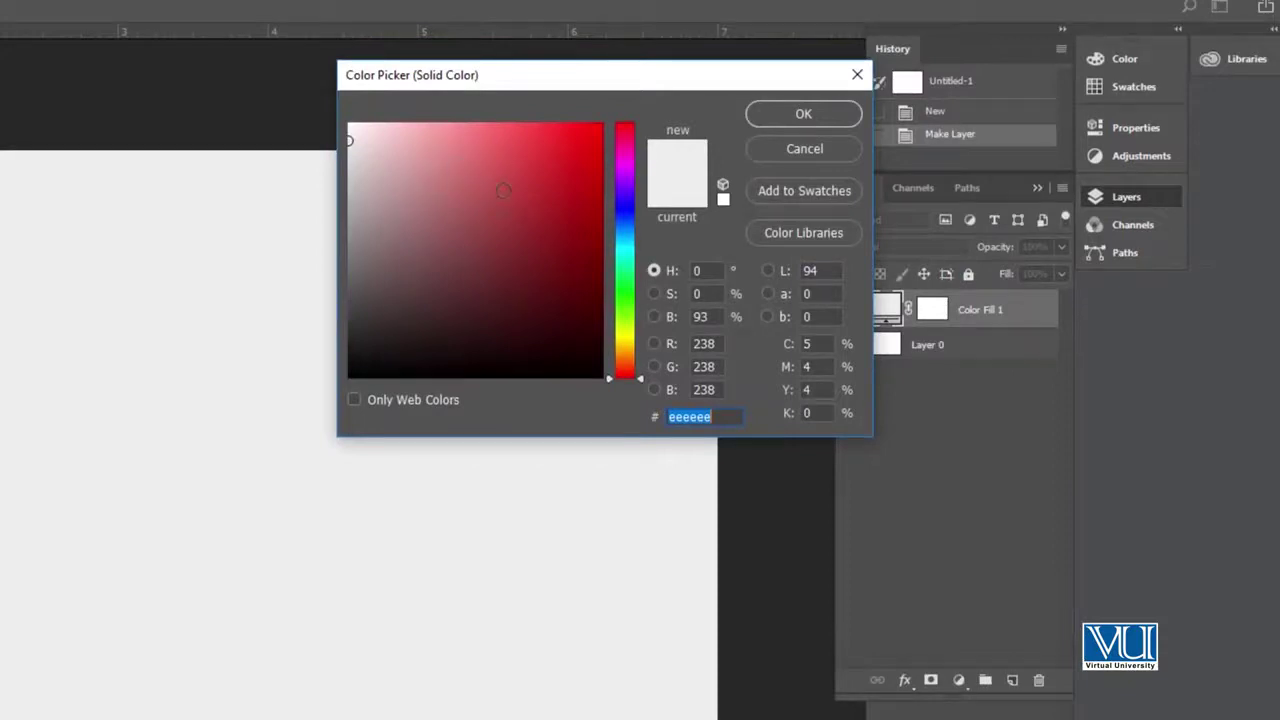
mouse_move(512, 220)
left_mouse_down()
mouse_move(540, 174)
mouse_move(627, 107)
left_mouse_up()
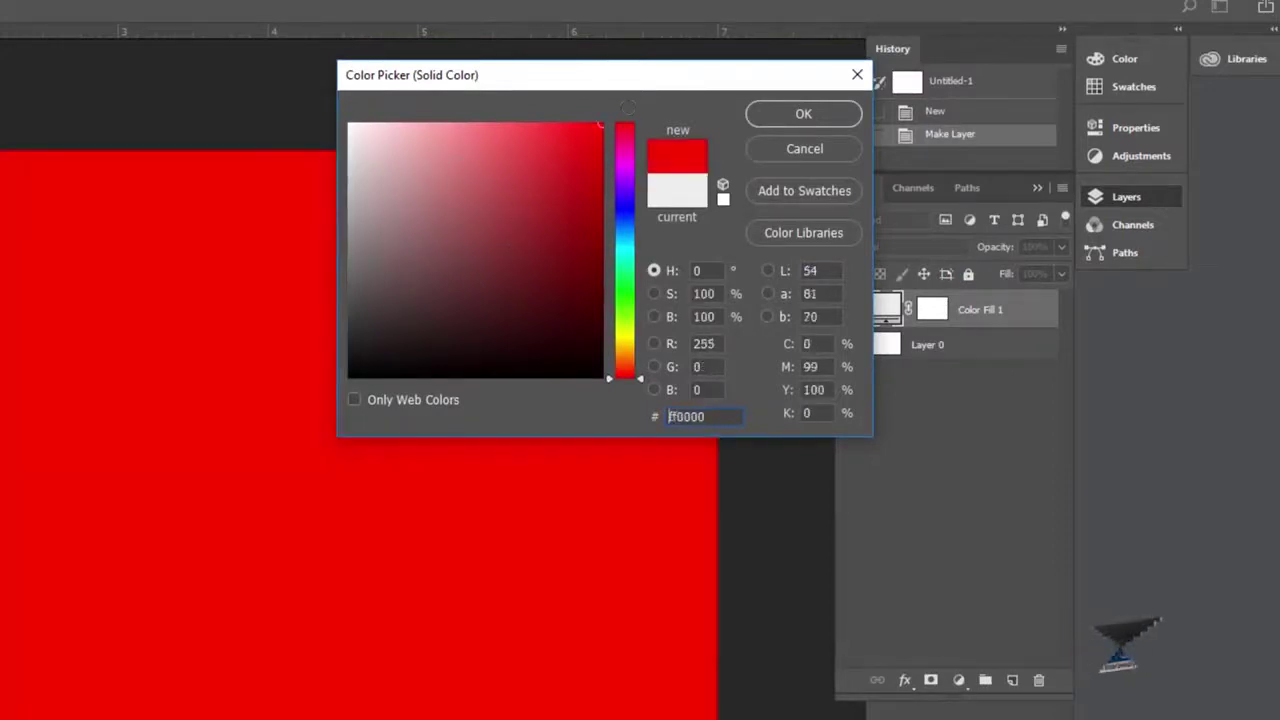
left_click(806, 115)
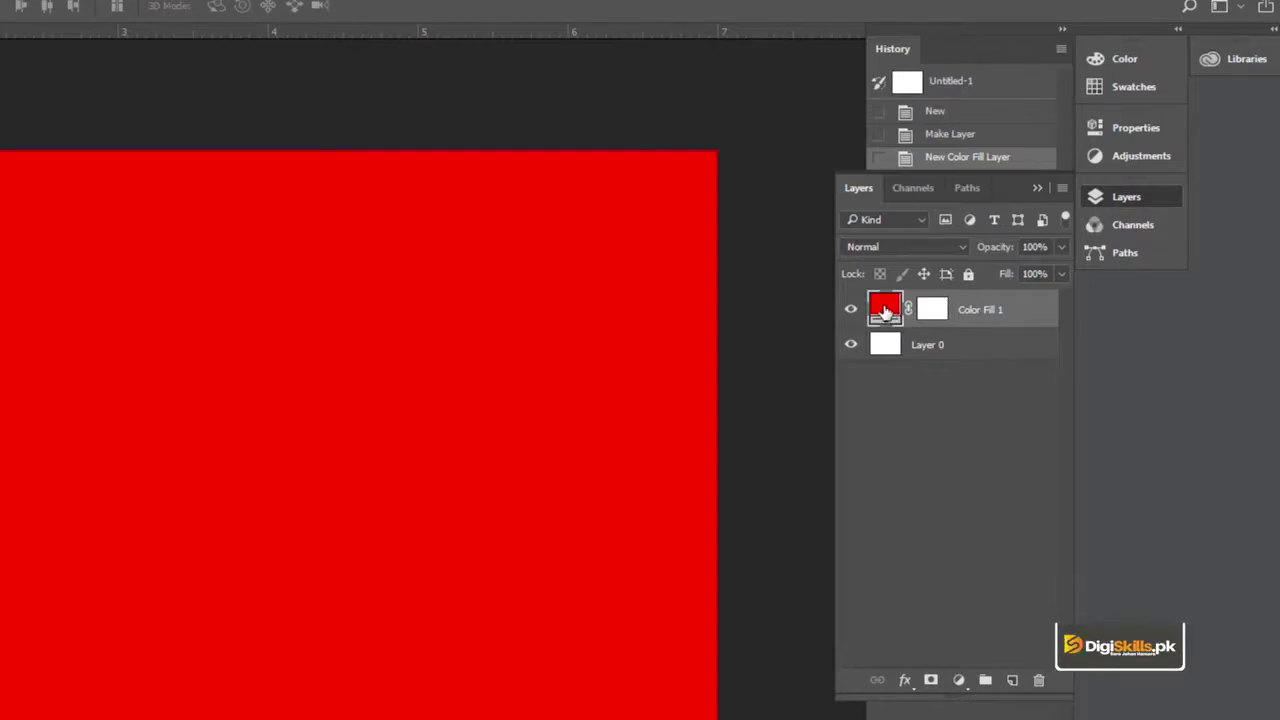
Recolour Color Fill 1 from red to a deep teal
double_click(884, 312)
left_click_drag(697, 86, 637, 40)
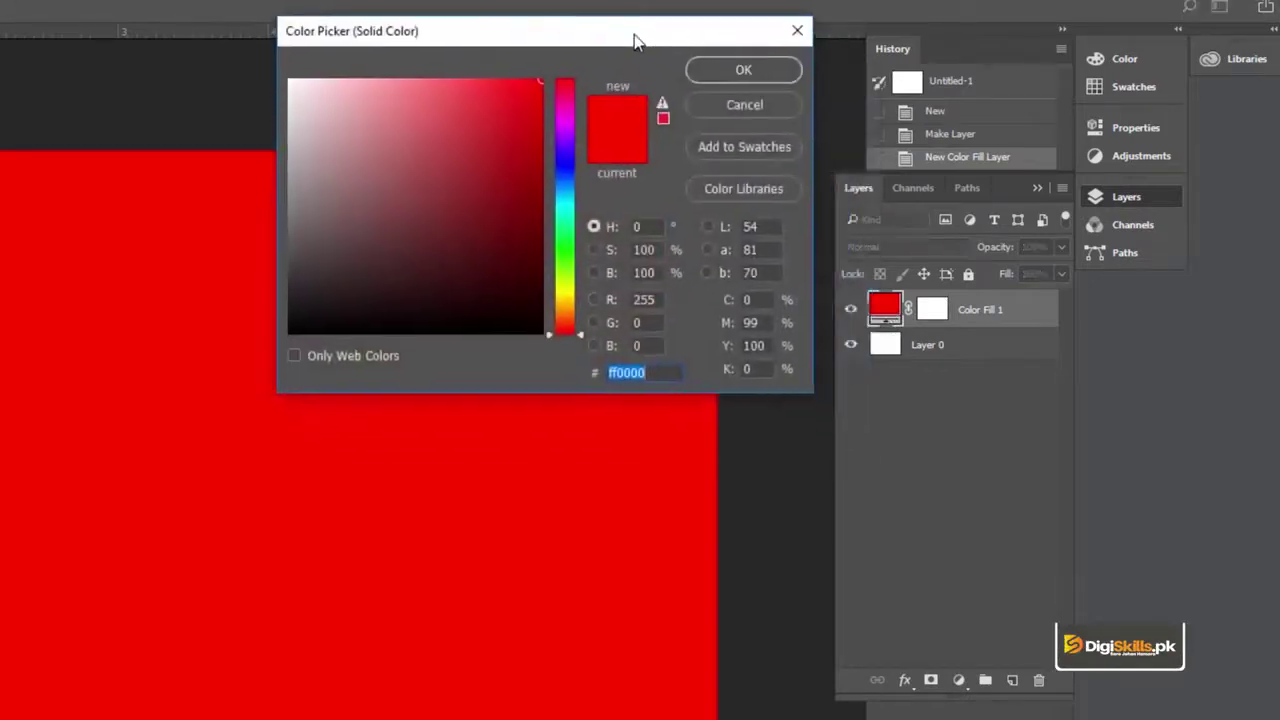
mouse_move(541, 206)
left_mouse_down()
mouse_move(541, 187)
mouse_move(483, 173)
mouse_move(517, 162)
mouse_move(523, 121)
left_mouse_up()
left_click(567, 155)
left_click_drag(572, 158, 580, 208)
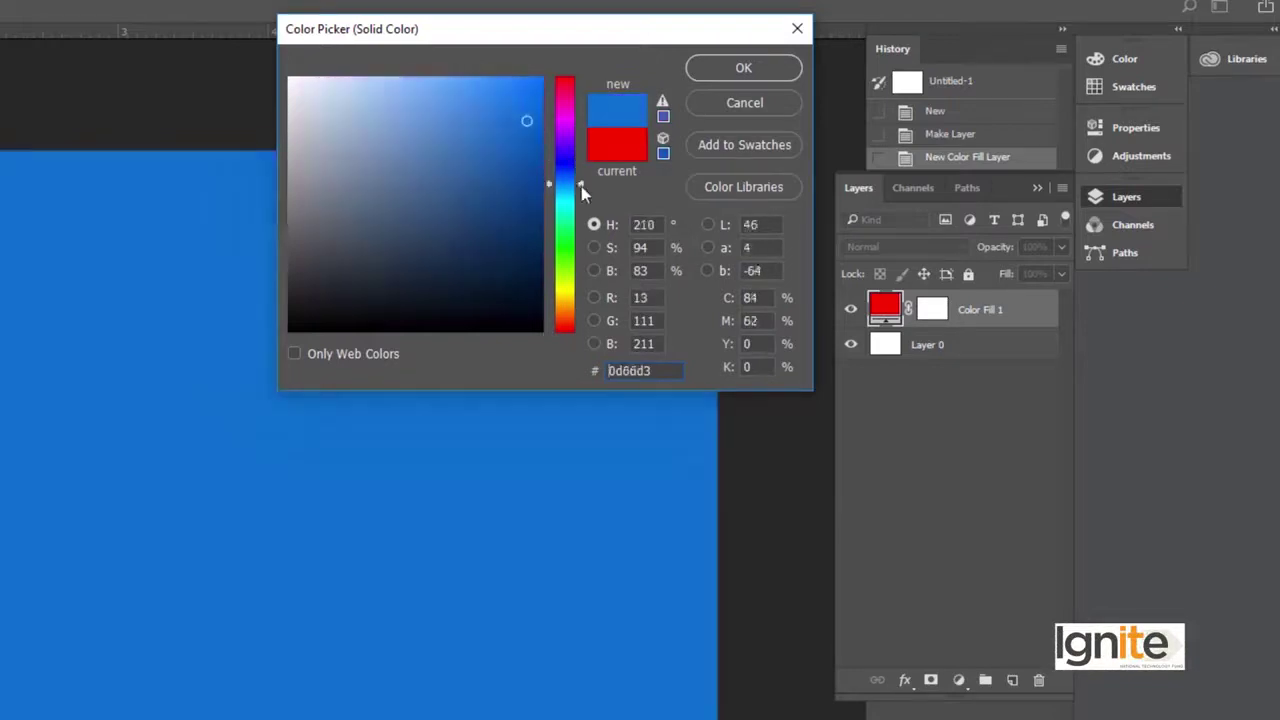
left_click_drag(521, 120, 526, 127)
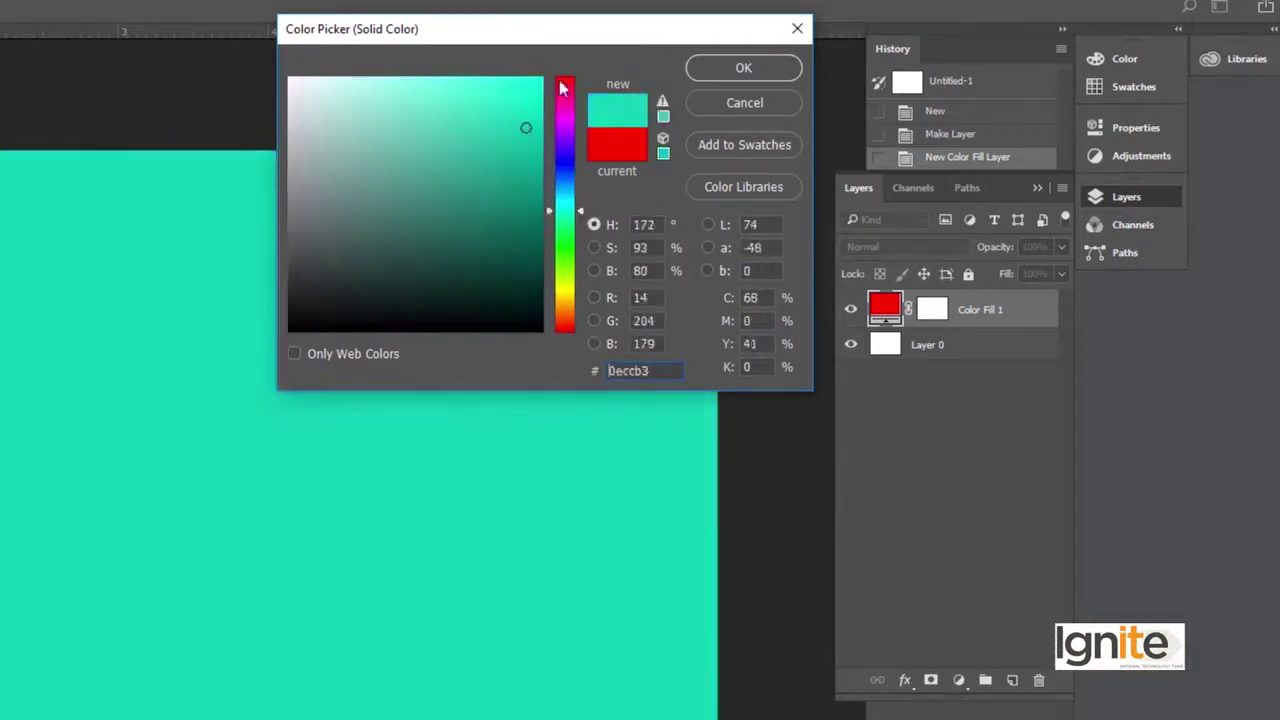
left_click(714, 70)
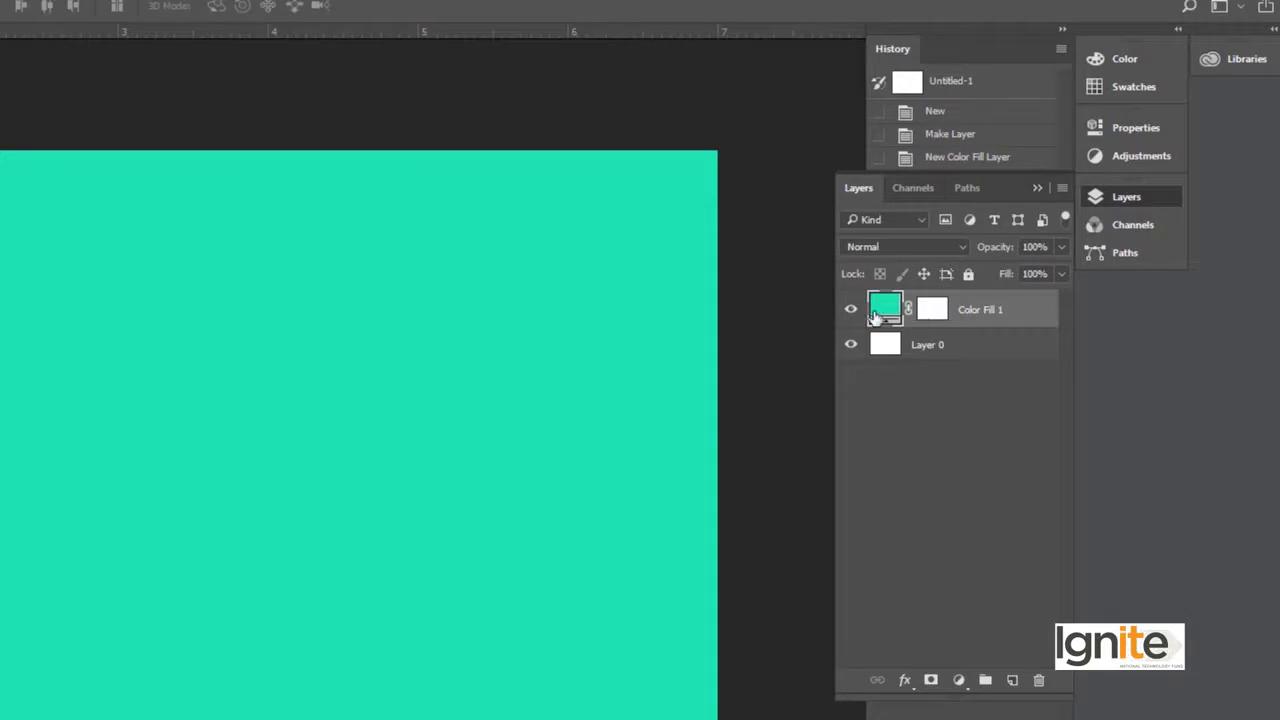
Change Color Fill 1 from teal to medium green #3a7d12
double_click(883, 313)
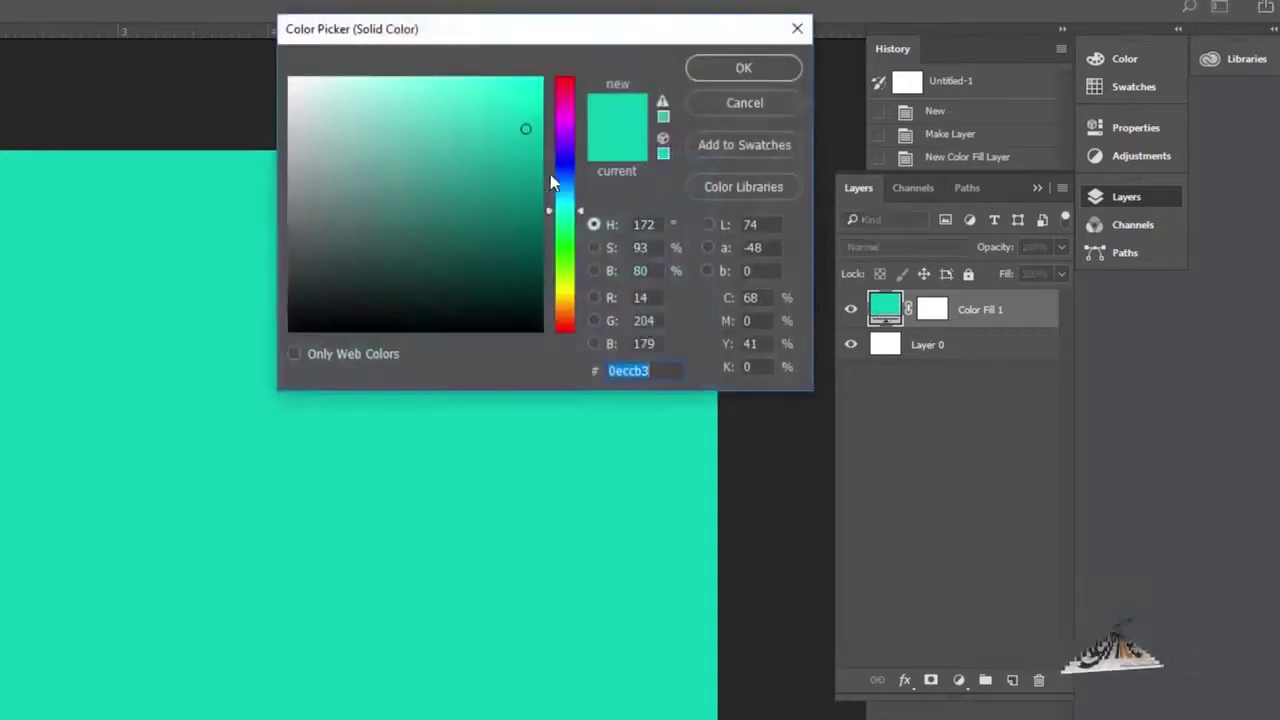
left_click(506, 207)
left_click_drag(567, 178, 587, 264)
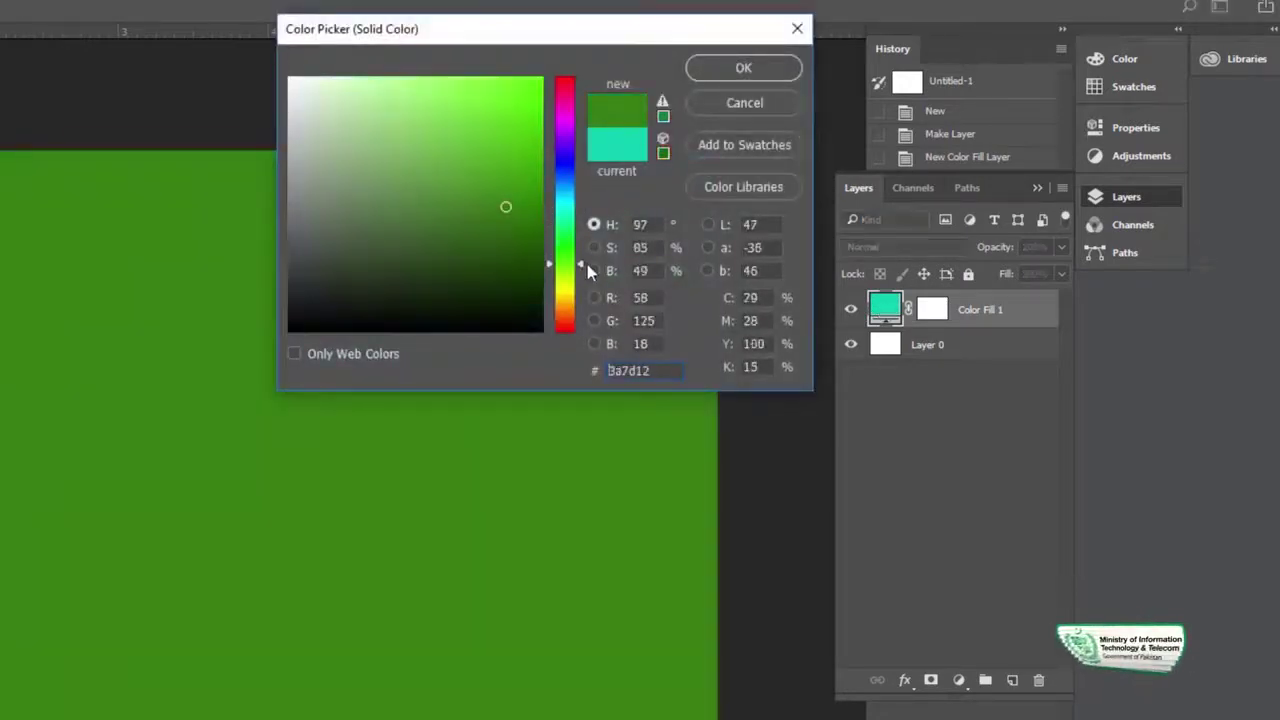
left_click(690, 68)
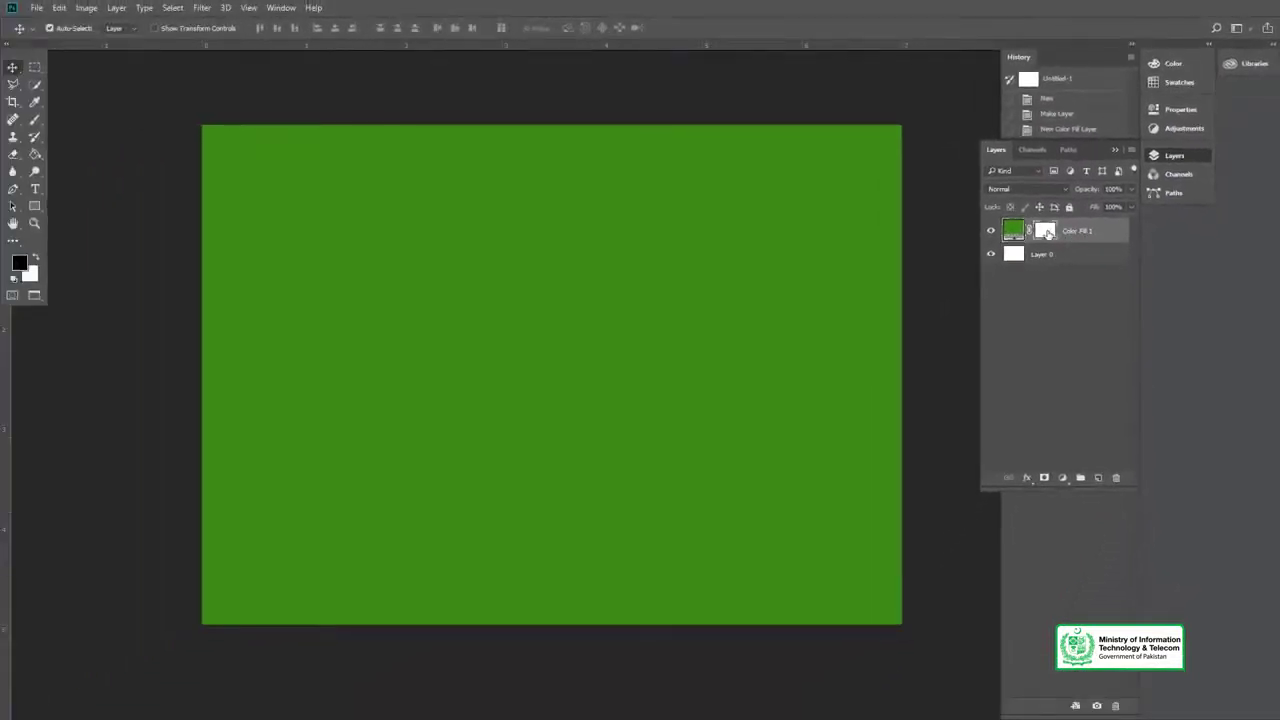
key("b")
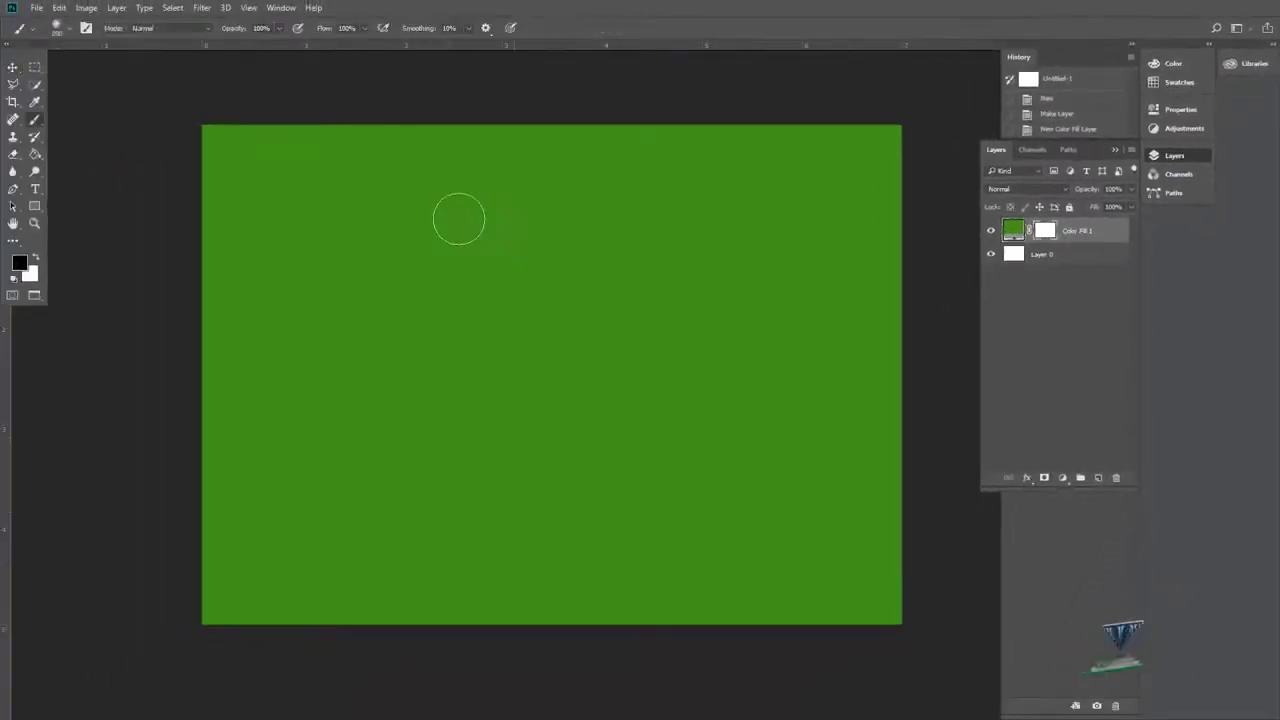
left_click(56, 27)
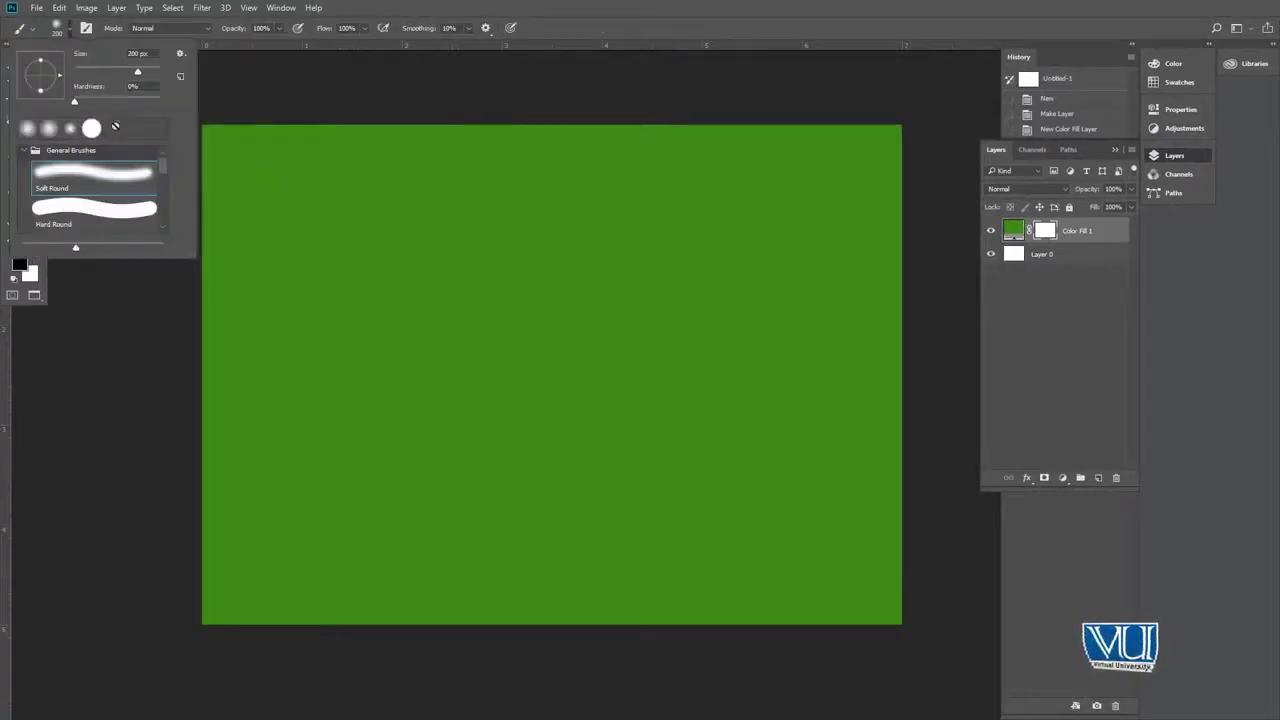
double_click(118, 178)
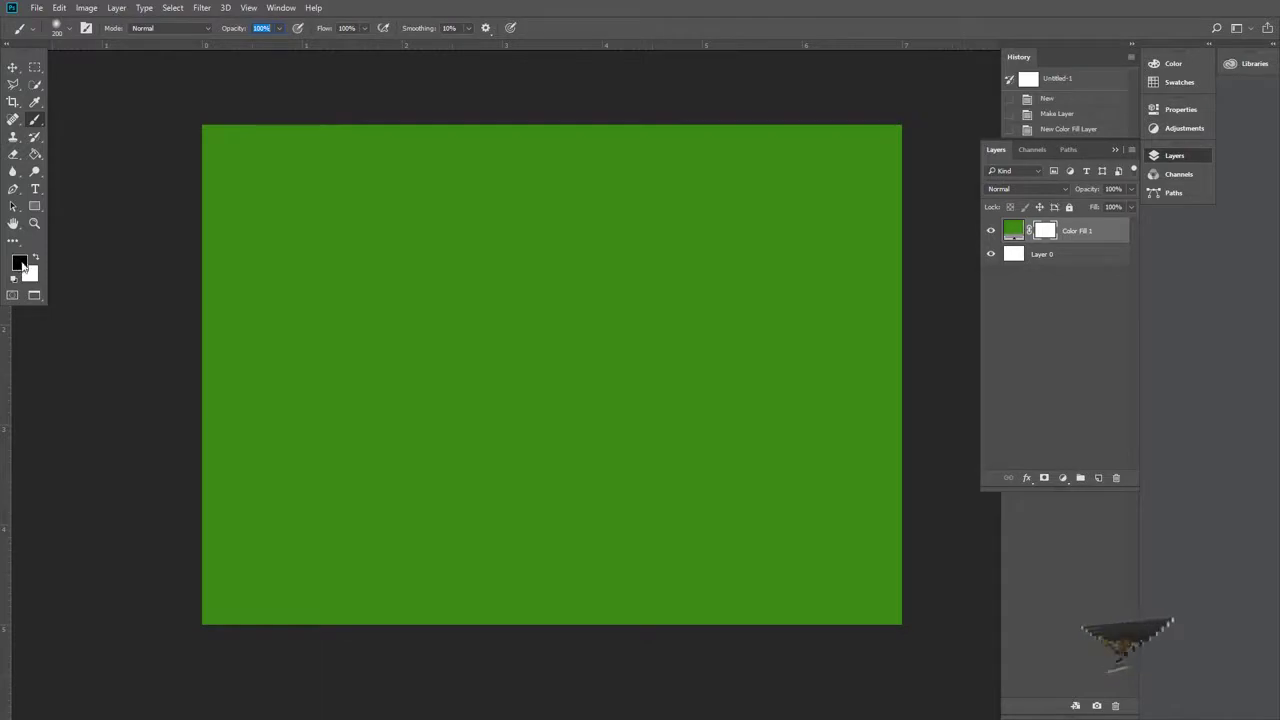
mouse_move(160, 172)
left_mouse_down()
mouse_move(297, 203)
mouse_move(930, 275)
mouse_move(429, 386)
mouse_move(251, 443)
mouse_move(766, 534)
mouse_move(800, 585)
mouse_move(400, 629)
mouse_move(139, 609)
left_mouse_up()
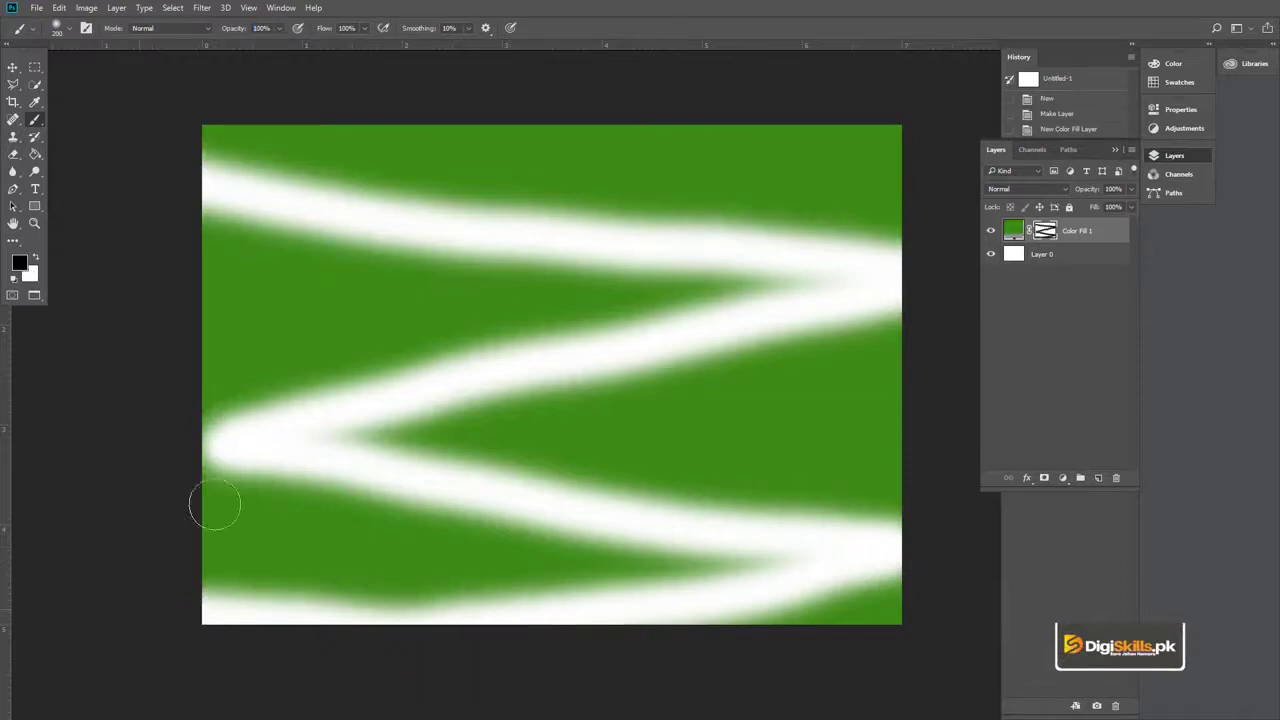
mouse_move(800, 210)
left_mouse_down()
mouse_move(546, 200)
mouse_move(746, 177)
mouse_move(411, 166)
mouse_move(624, 144)
mouse_move(847, 204)
left_mouse_up()
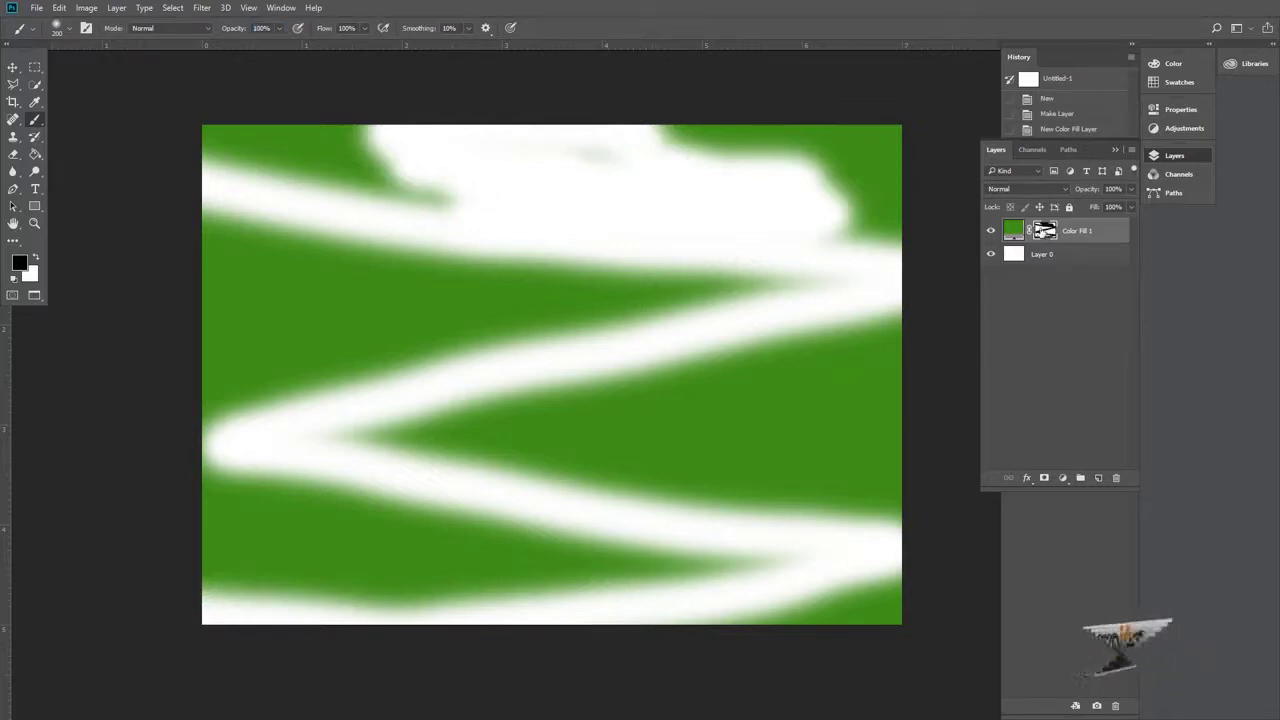
mouse_move(889, 163)
left_mouse_down()
mouse_move(871, 143)
mouse_move(714, 129)
mouse_move(890, 137)
mouse_move(891, 214)
mouse_move(845, 231)
left_mouse_up()
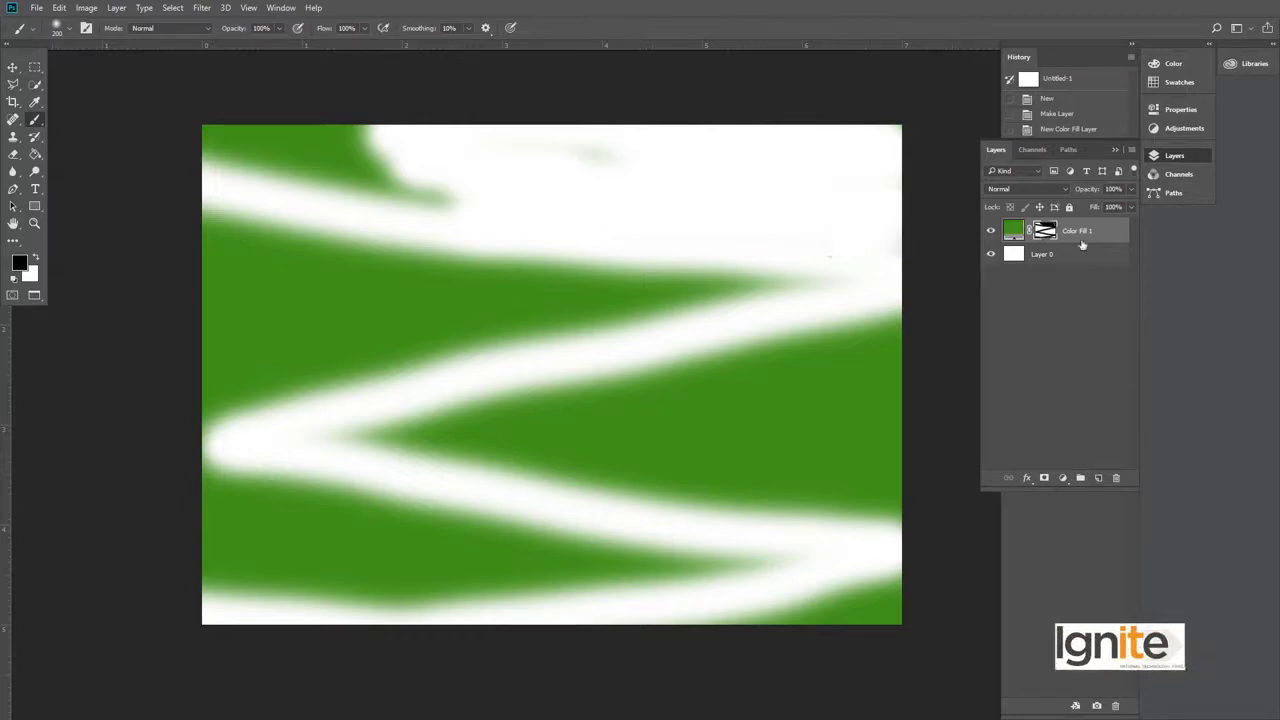
mouse_move(539, 163)
left_mouse_down()
mouse_move(486, 203)
mouse_move(406, 131)
mouse_move(277, 220)
mouse_move(273, 287)
mouse_move(714, 280)
mouse_move(386, 357)
mouse_move(621, 267)
left_mouse_up()
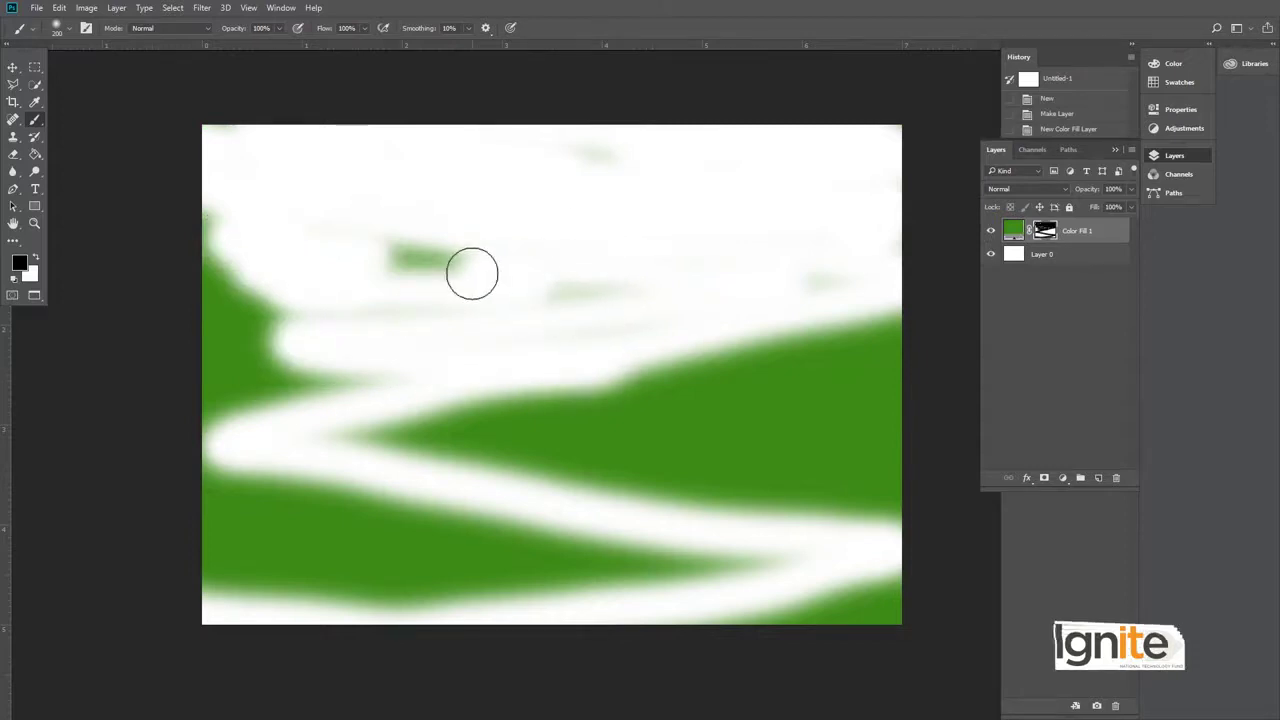
left_click(1016, 231)
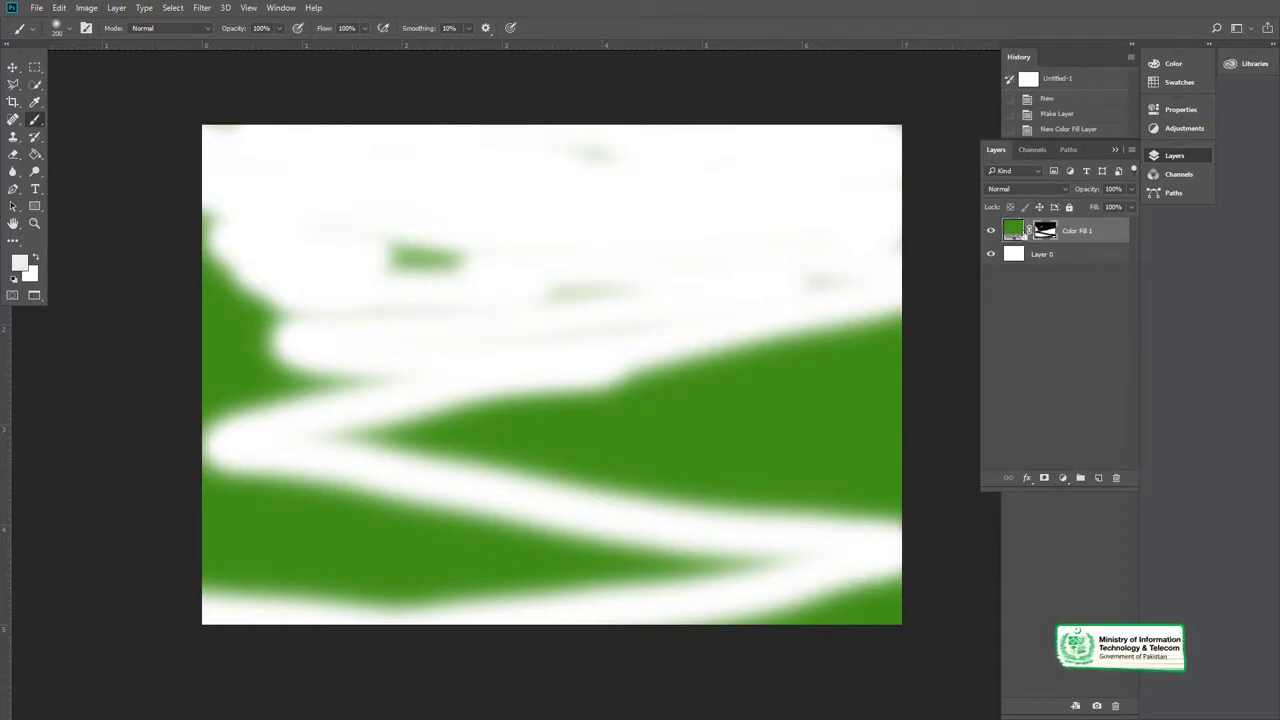
left_click(35, 259)
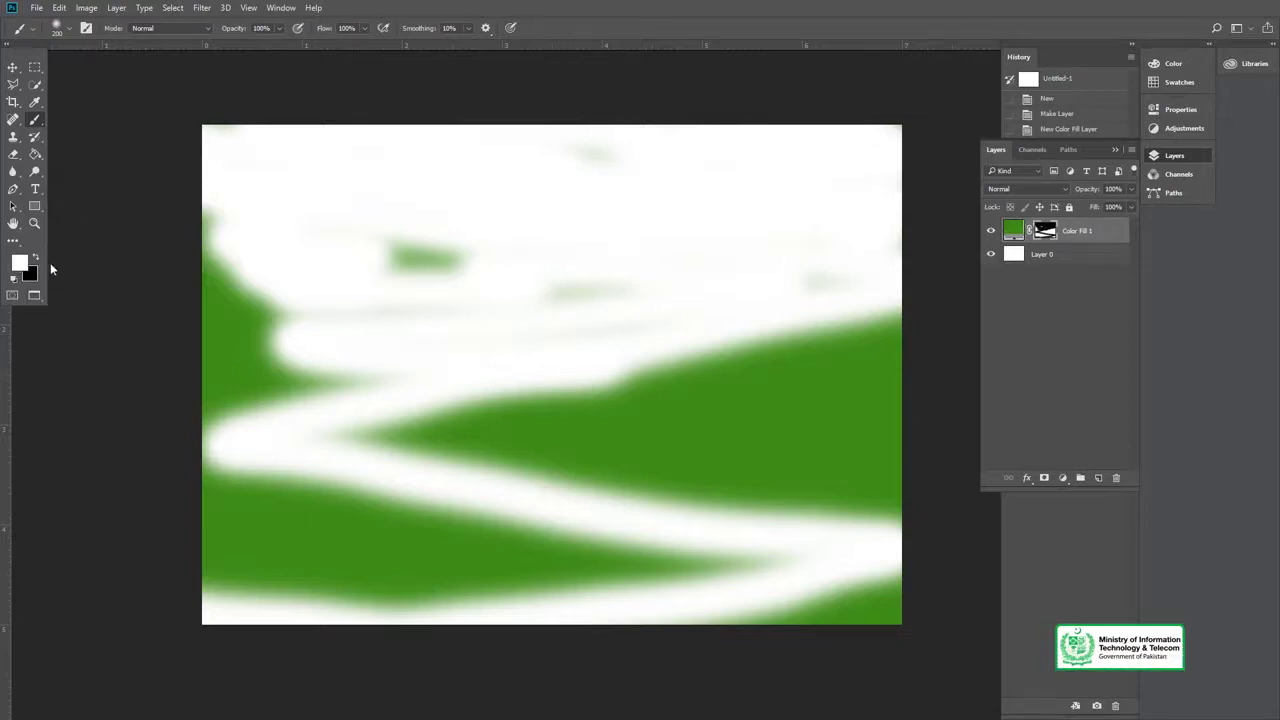
key("bracketright")
key("bracketright")
key("bracketright")
mouse_move(160, 137)
left_mouse_down()
mouse_move(663, 157)
mouse_move(920, 200)
mouse_move(318, 218)
mouse_move(206, 177)
mouse_move(506, 266)
mouse_move(780, 277)
mouse_move(917, 263)
mouse_move(914, 306)
mouse_move(571, 363)
mouse_move(557, 437)
mouse_move(221, 451)
mouse_move(503, 494)
mouse_move(911, 509)
mouse_move(843, 575)
mouse_move(249, 566)
mouse_move(329, 580)
mouse_move(240, 600)
left_mouse_up()
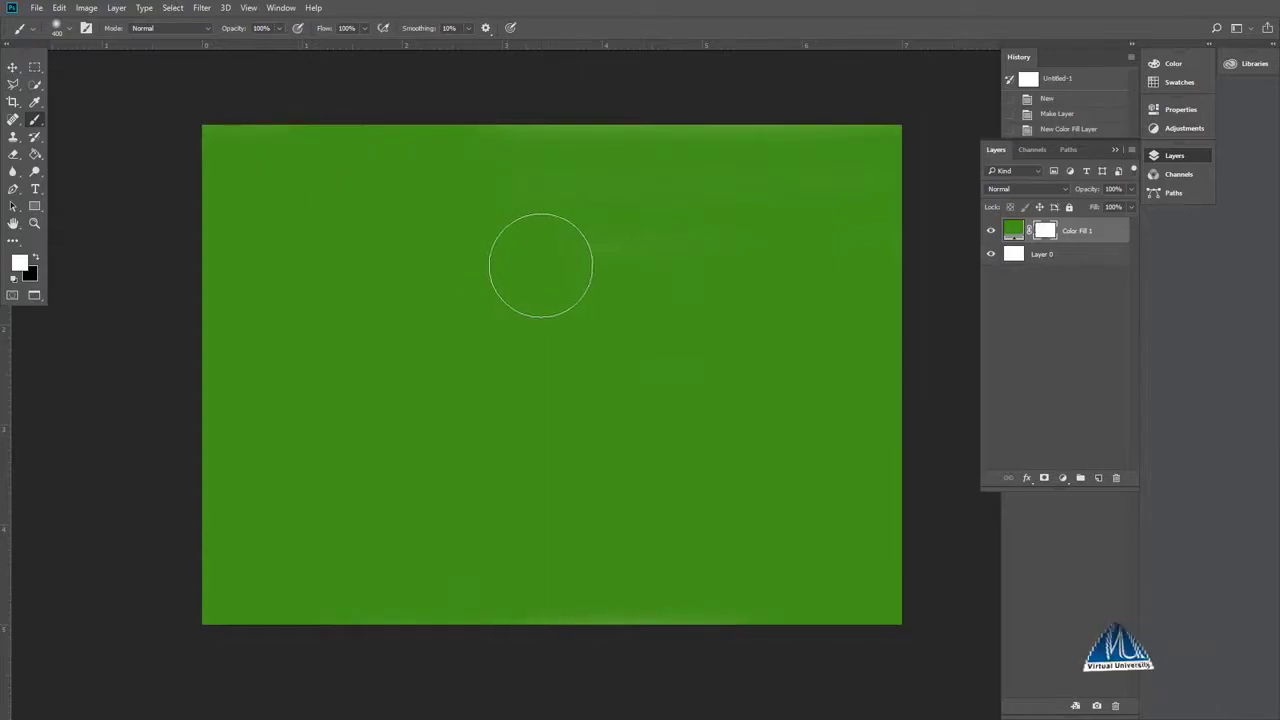
key("v")
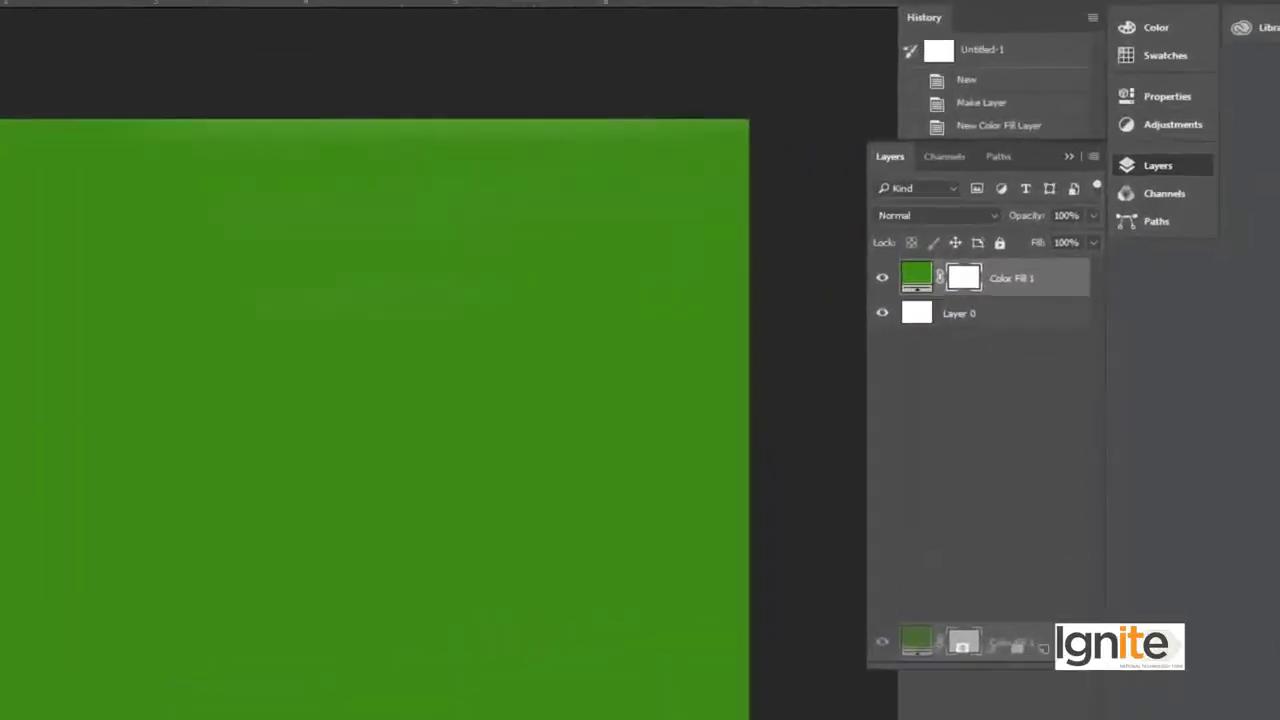
Delete Color Fill 1 and add a new Gradient fill layer
left_click_drag(1043, 646, 1043, 648)
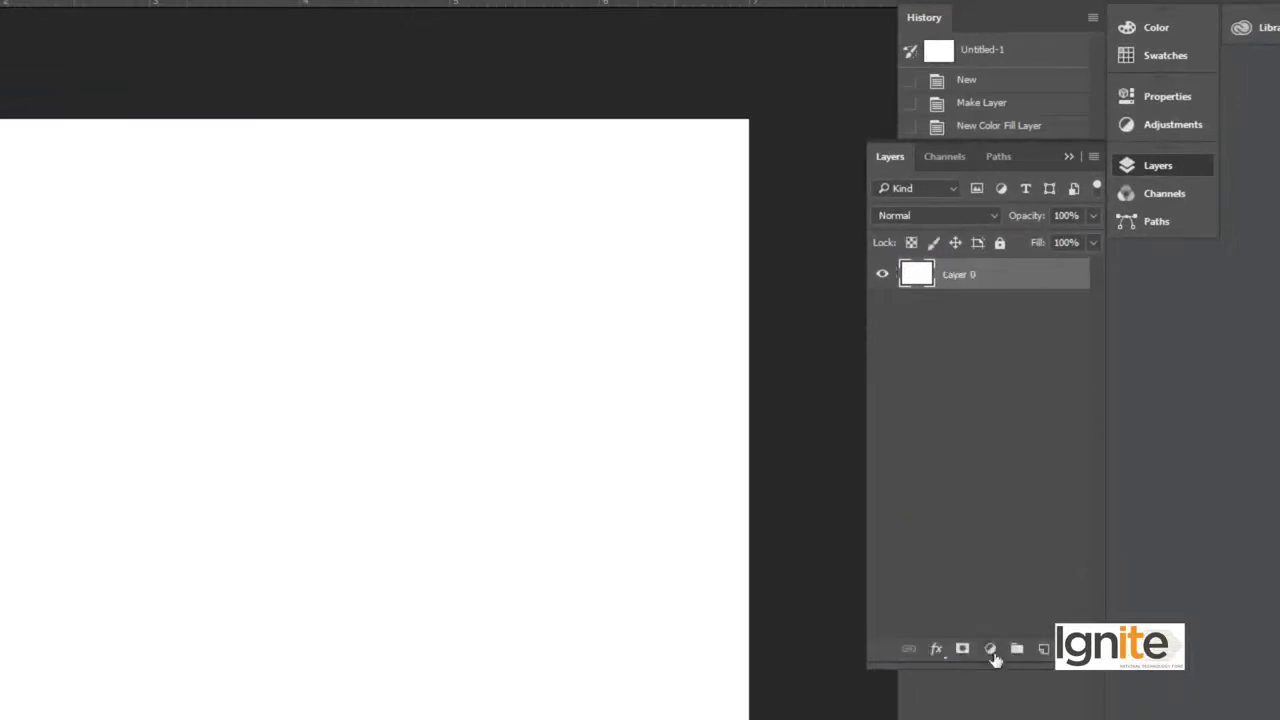
left_click(991, 650)
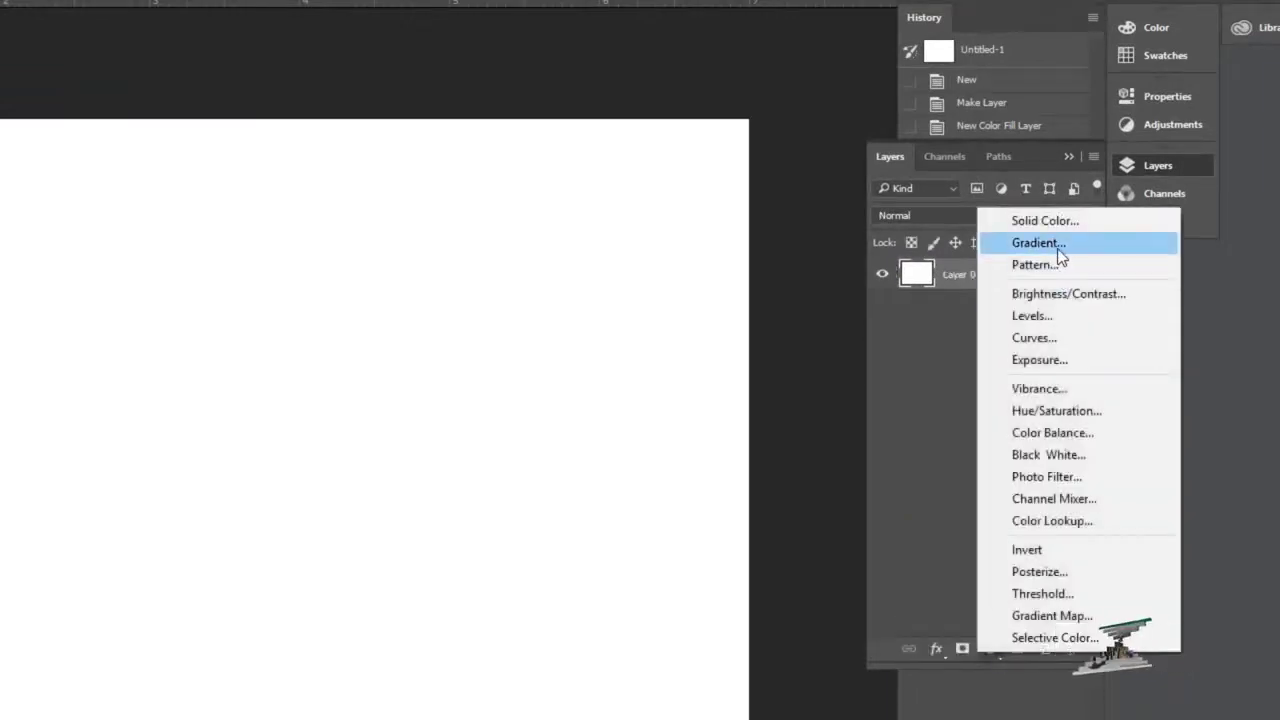
left_click(1067, 247)
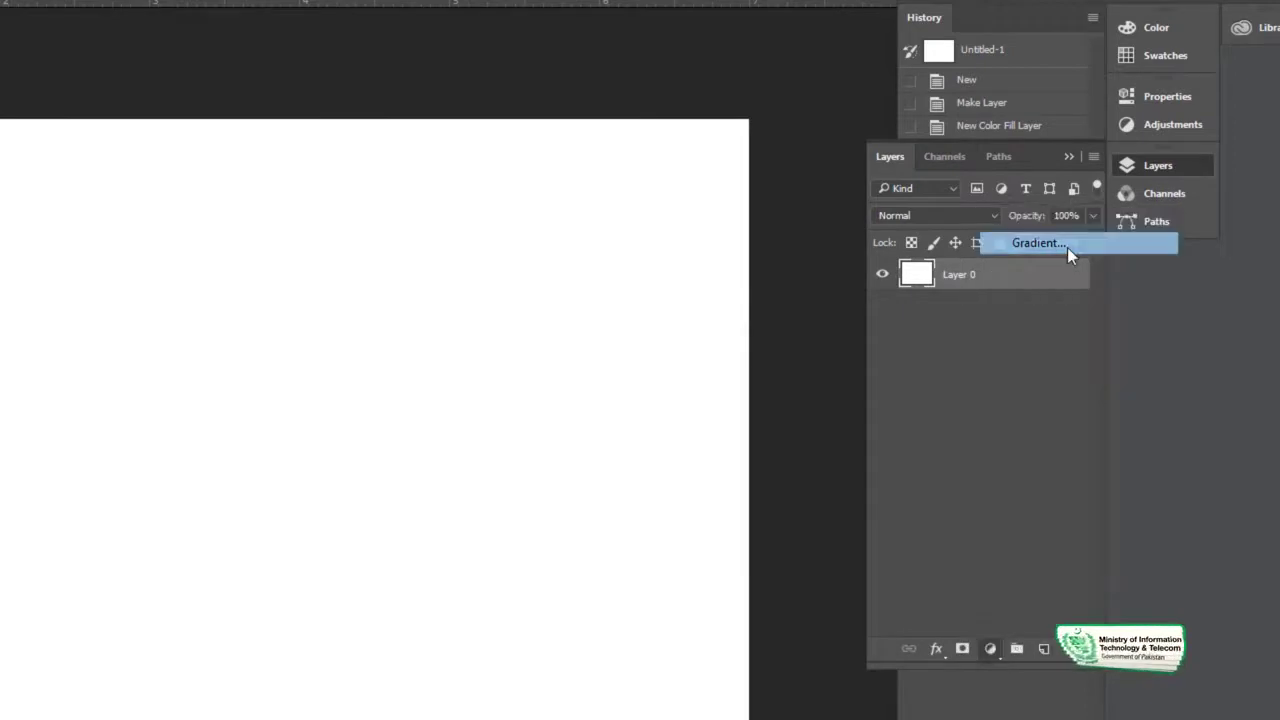
mouse_move(390, 200)
left_mouse_down()
mouse_move(545, 55)
mouse_move(536, 67)
left_mouse_up()
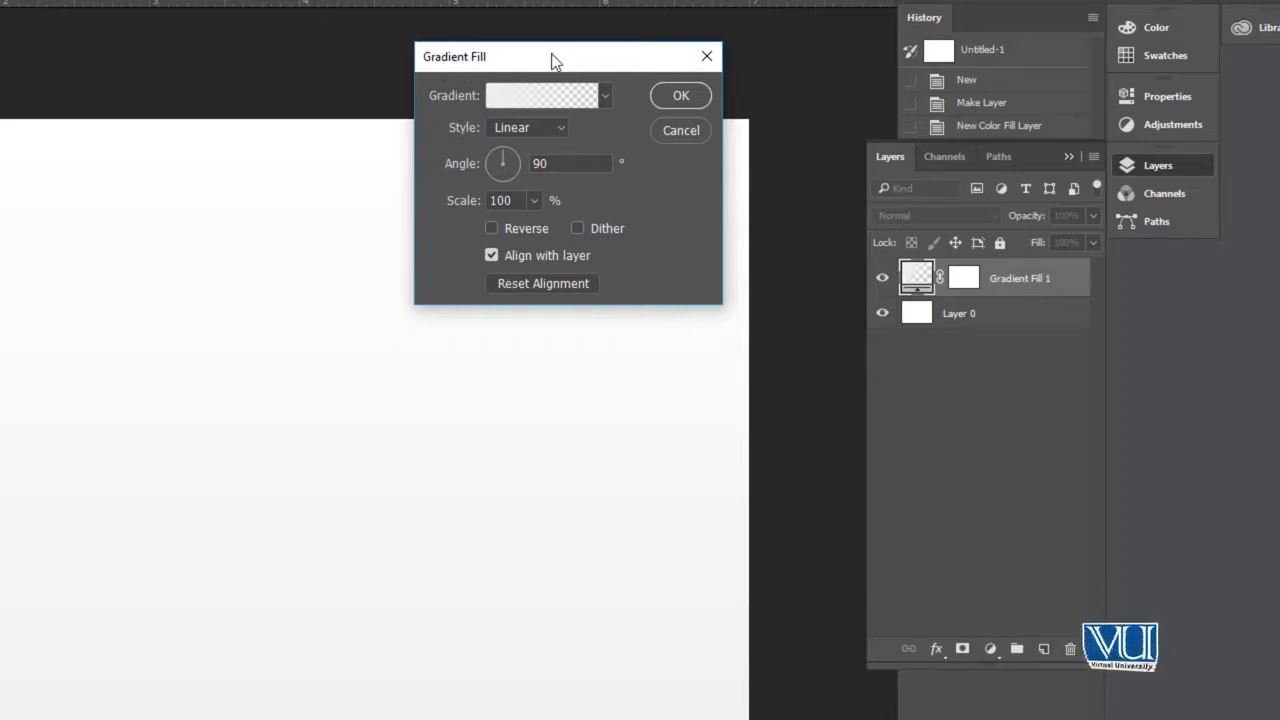
Preview Black/White, Foreground and Violet/Orange presets, then choose the Red, Green gradient
left_click(607, 95)
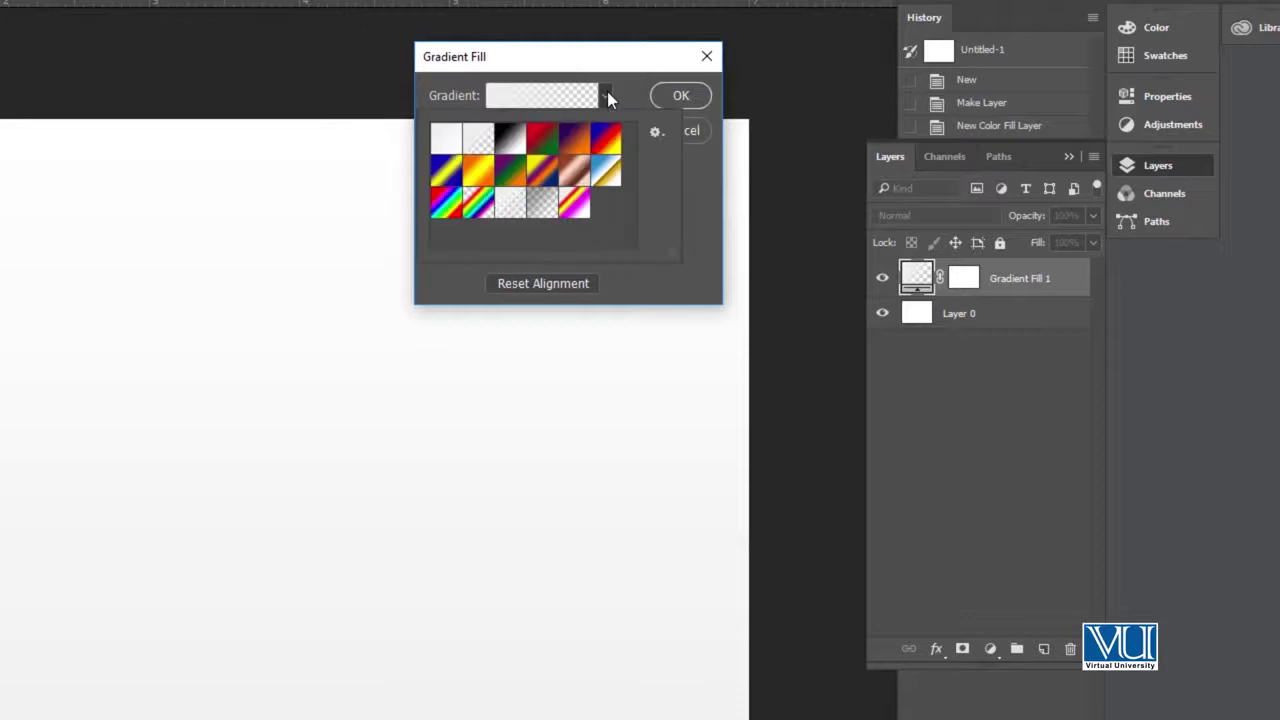
left_click(570, 80)
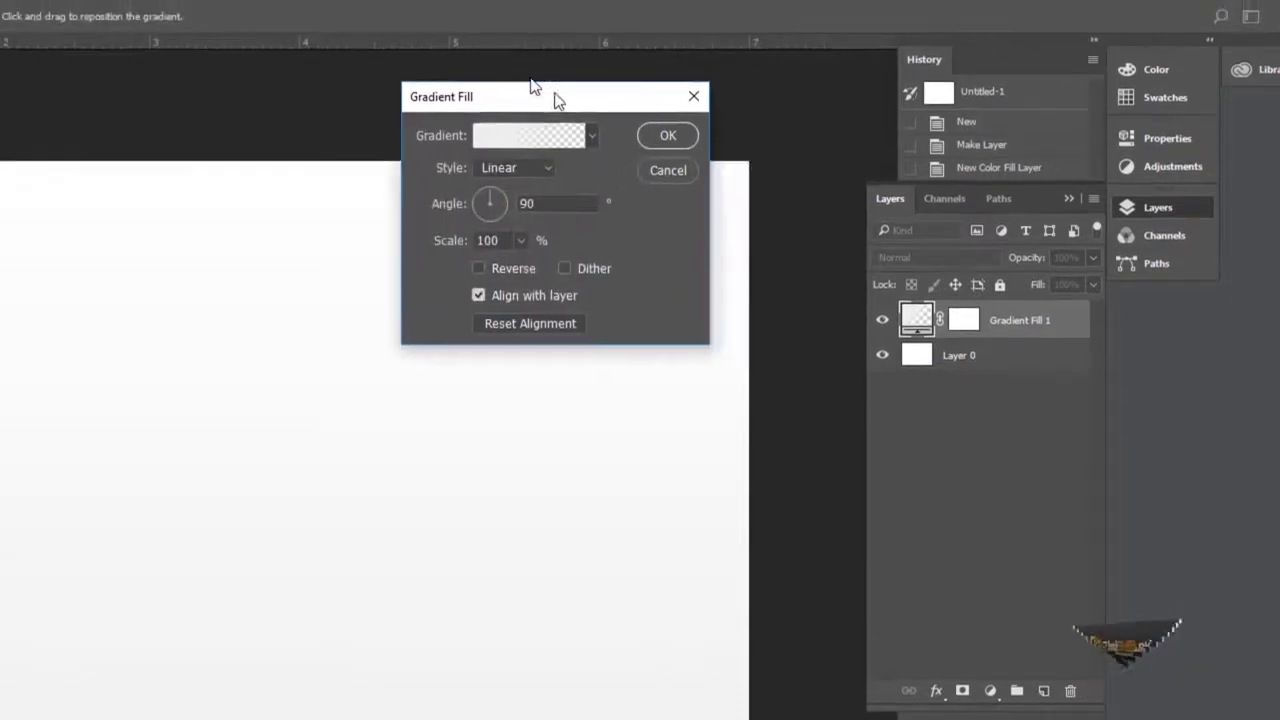
left_click(560, 84)
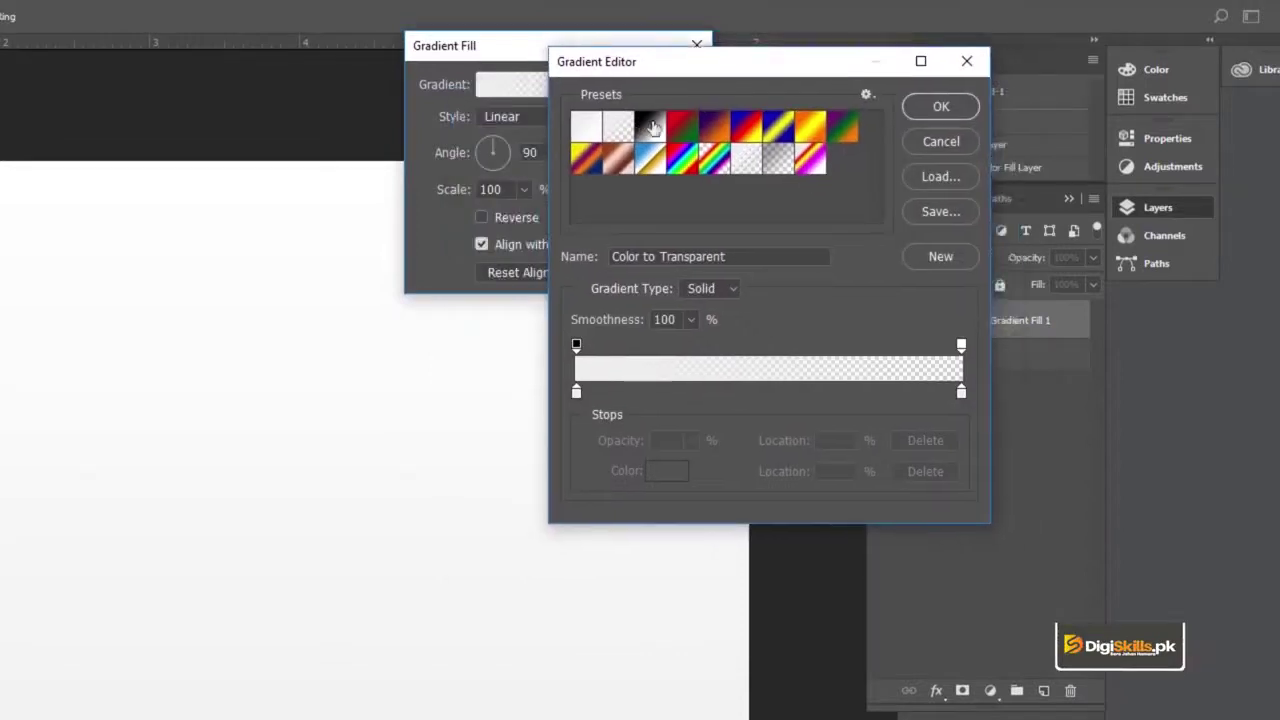
left_click(650, 126)
left_click(624, 126)
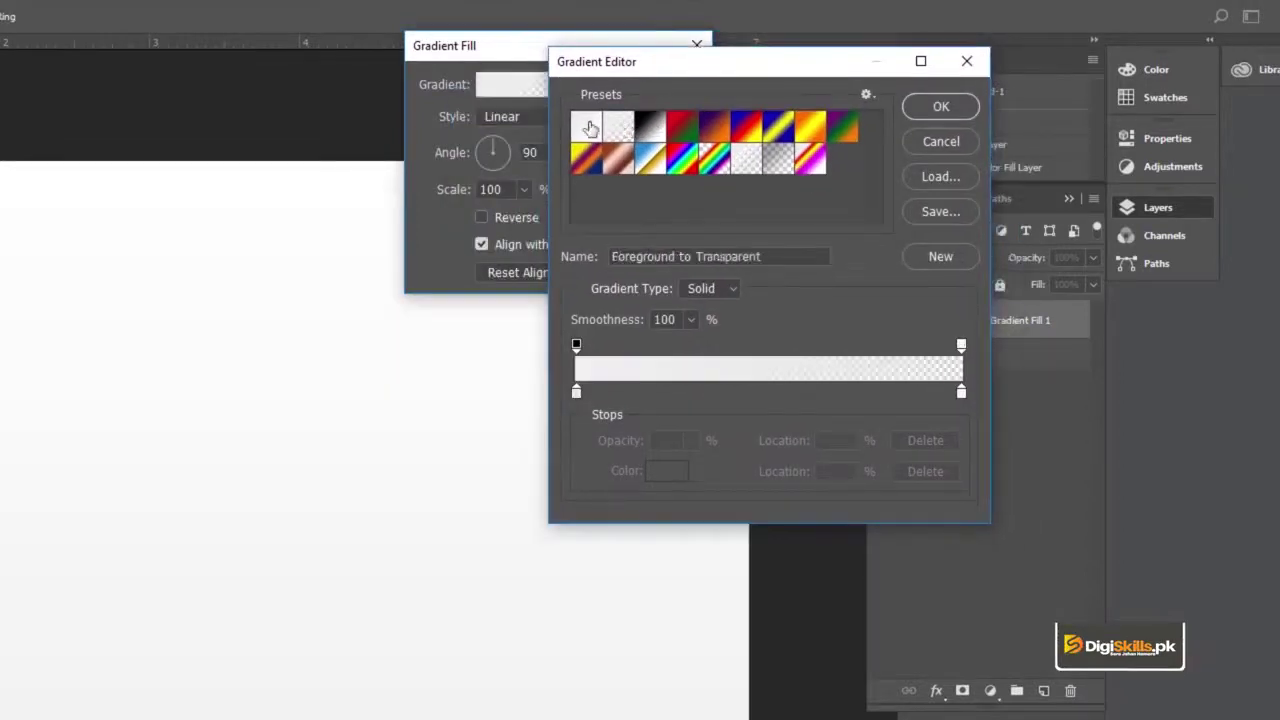
left_click(590, 127)
left_click(681, 126)
left_click(714, 126)
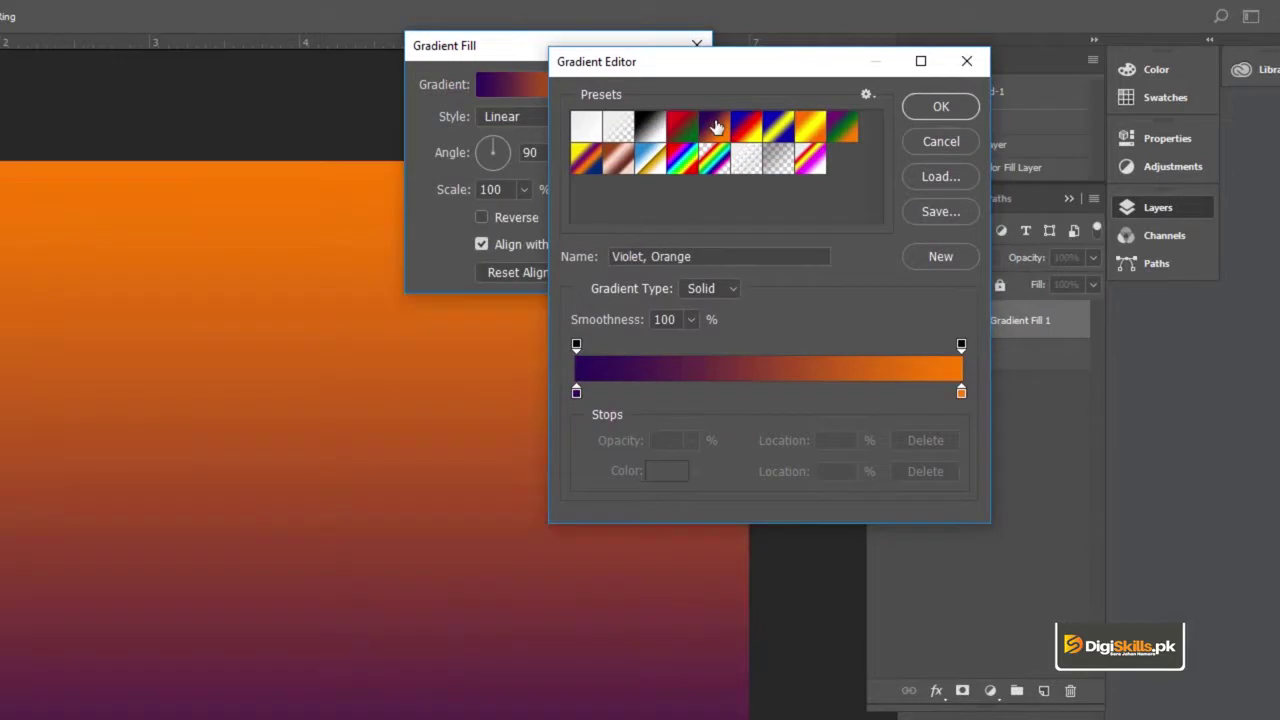
left_click(650, 126)
left_click_drag(709, 64, 600, 66)
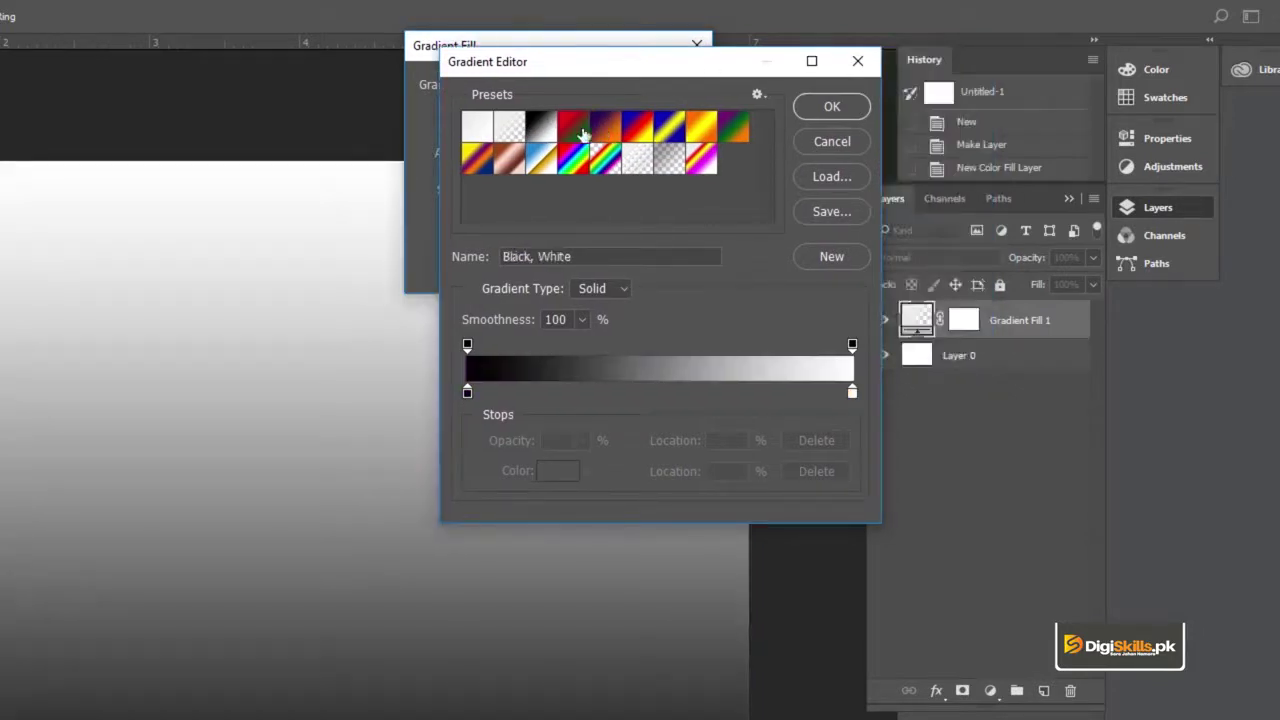
left_click(581, 130)
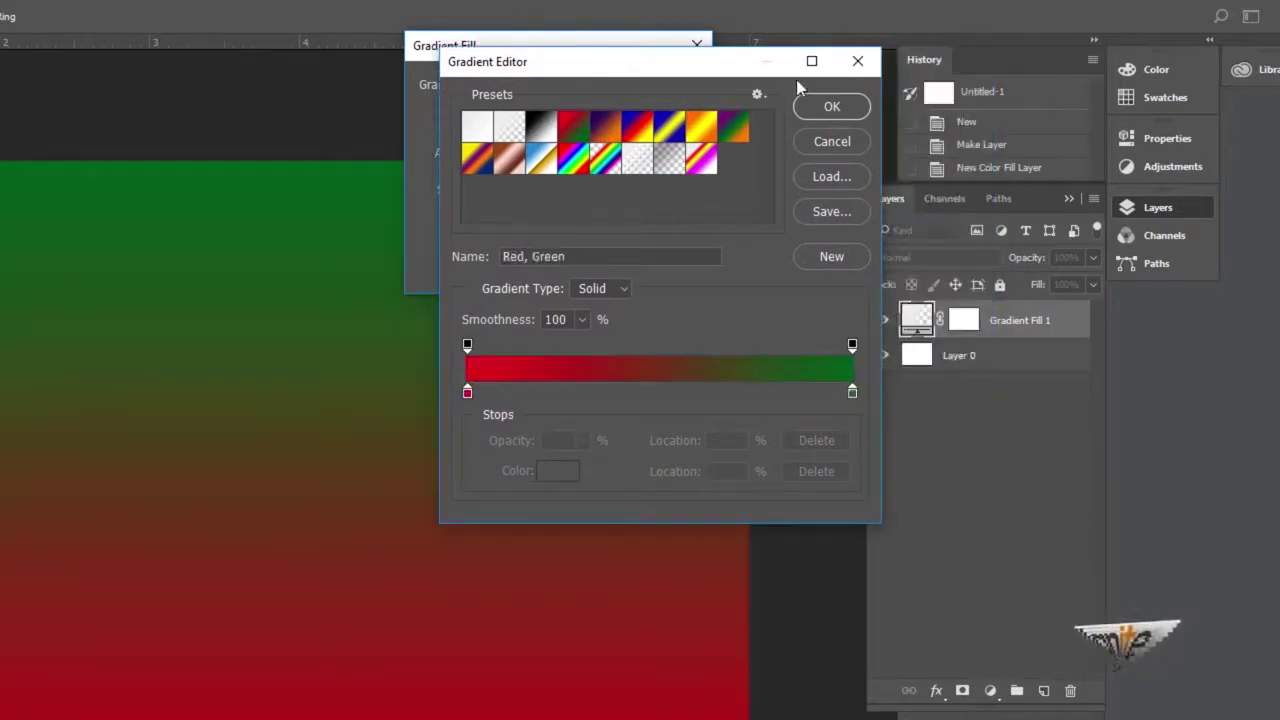
left_click(822, 107)
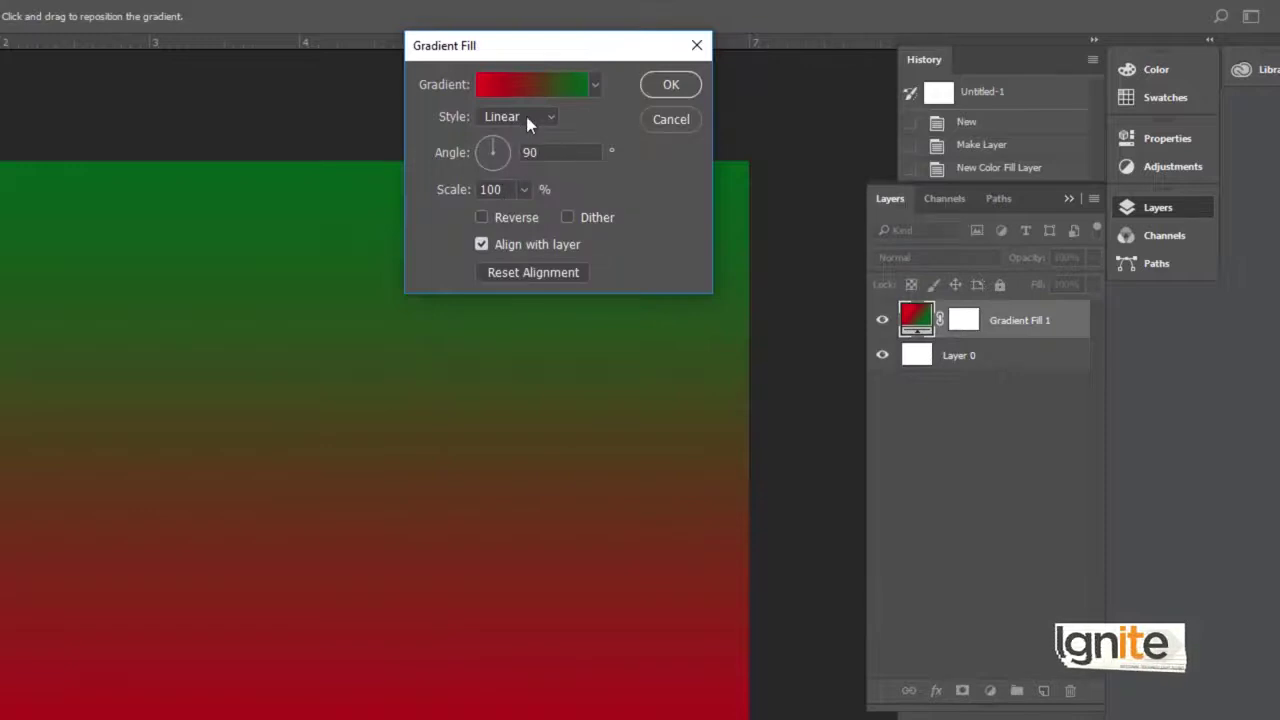
Preview the Radial, Angle, Reflected and Diamond gradient styles, ending on Radial
left_click(534, 116)
left_click(518, 118)
left_click(518, 118)
left_click(520, 146)
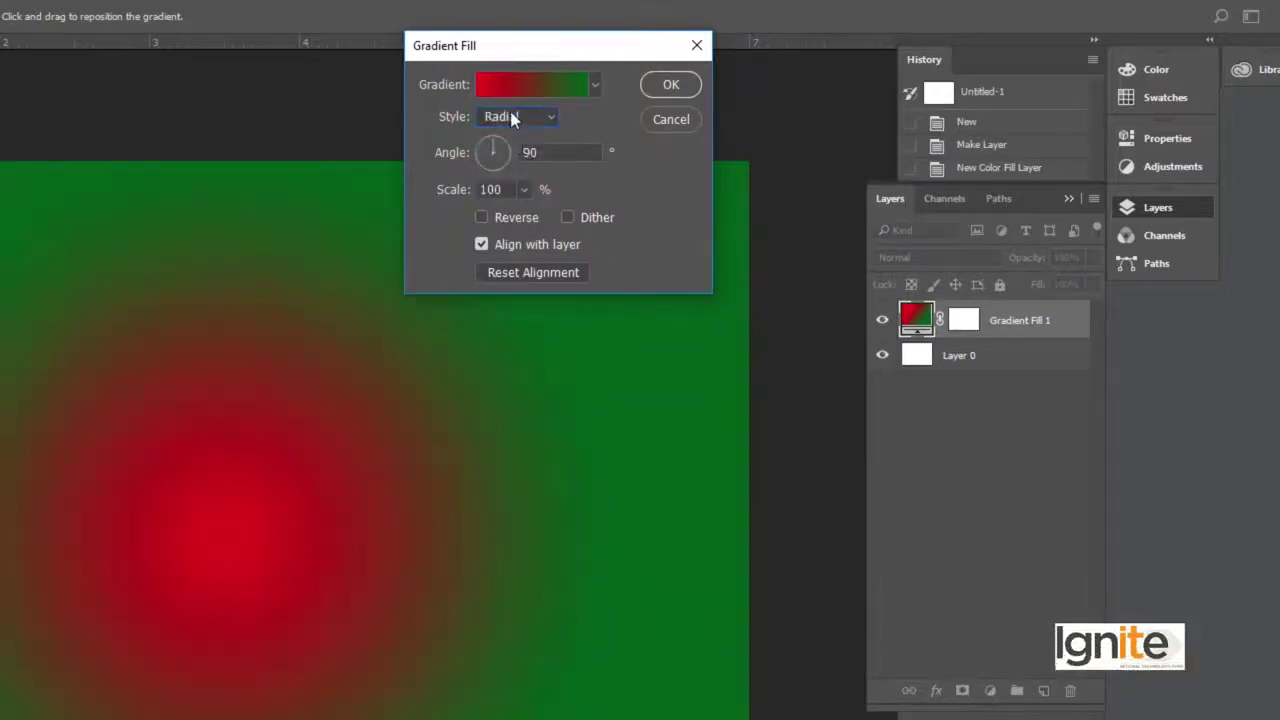
left_click(513, 118)
left_click(519, 158)
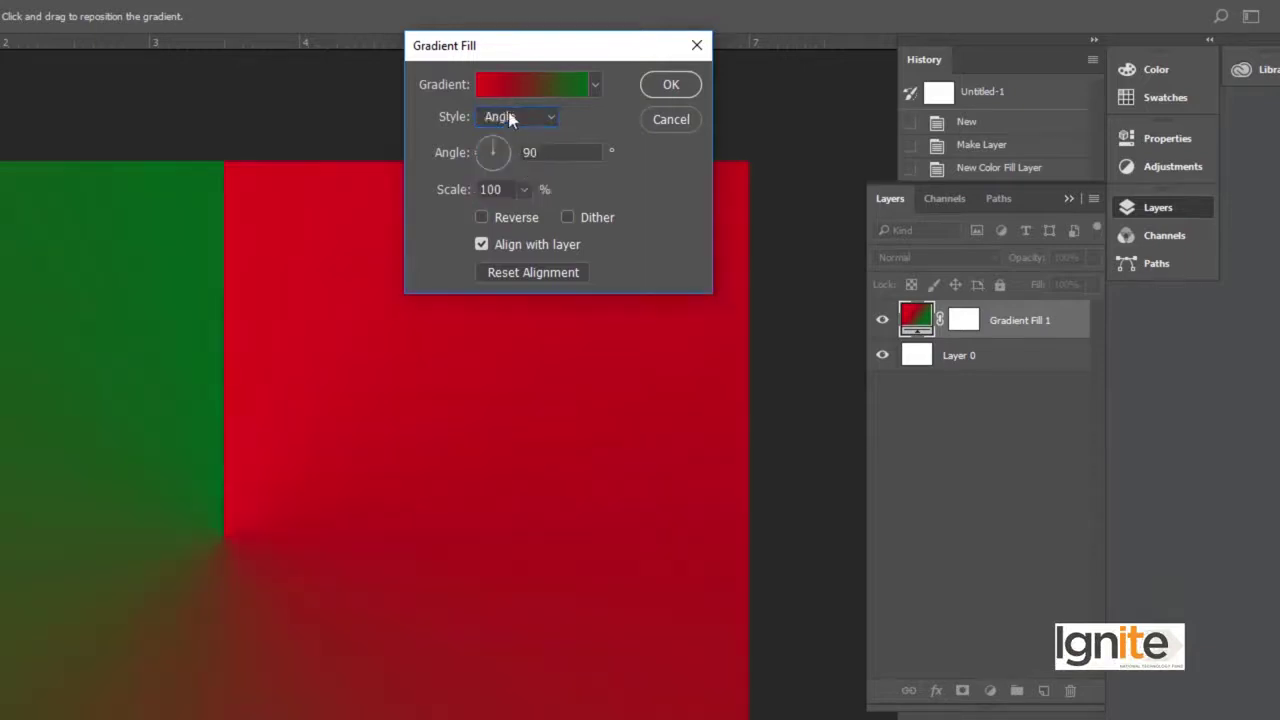
left_click(513, 118)
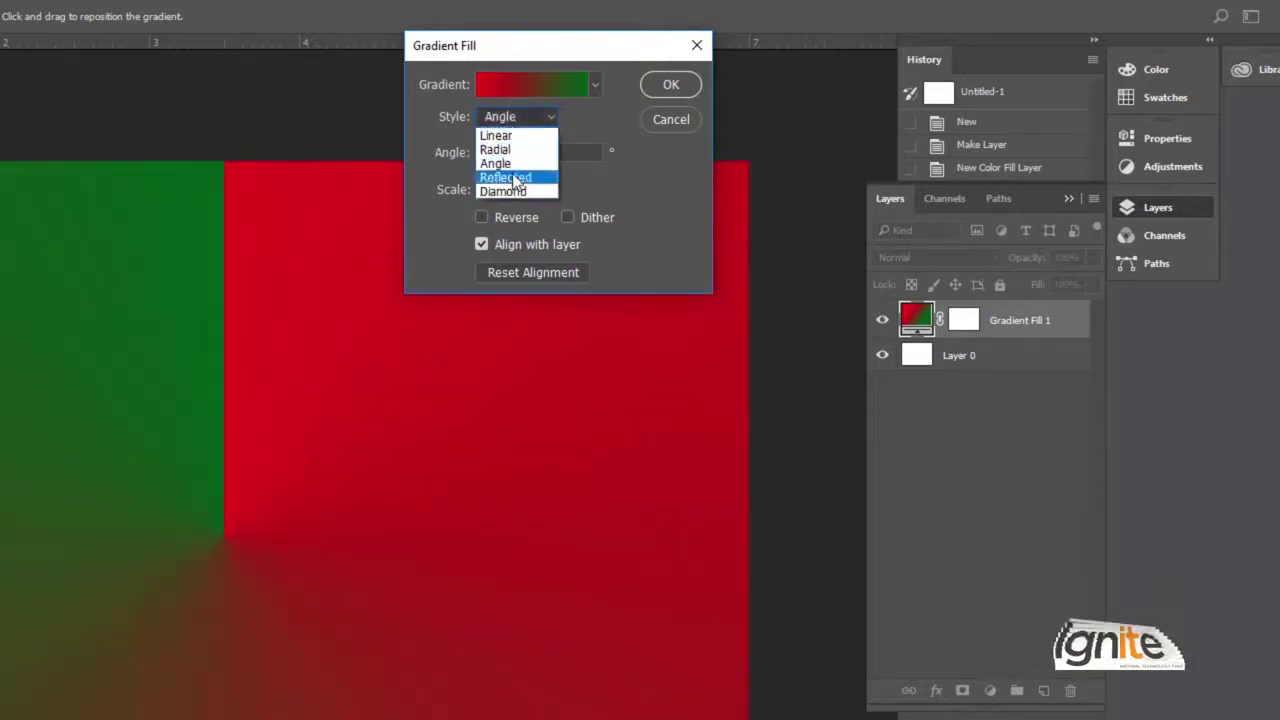
left_click(520, 178)
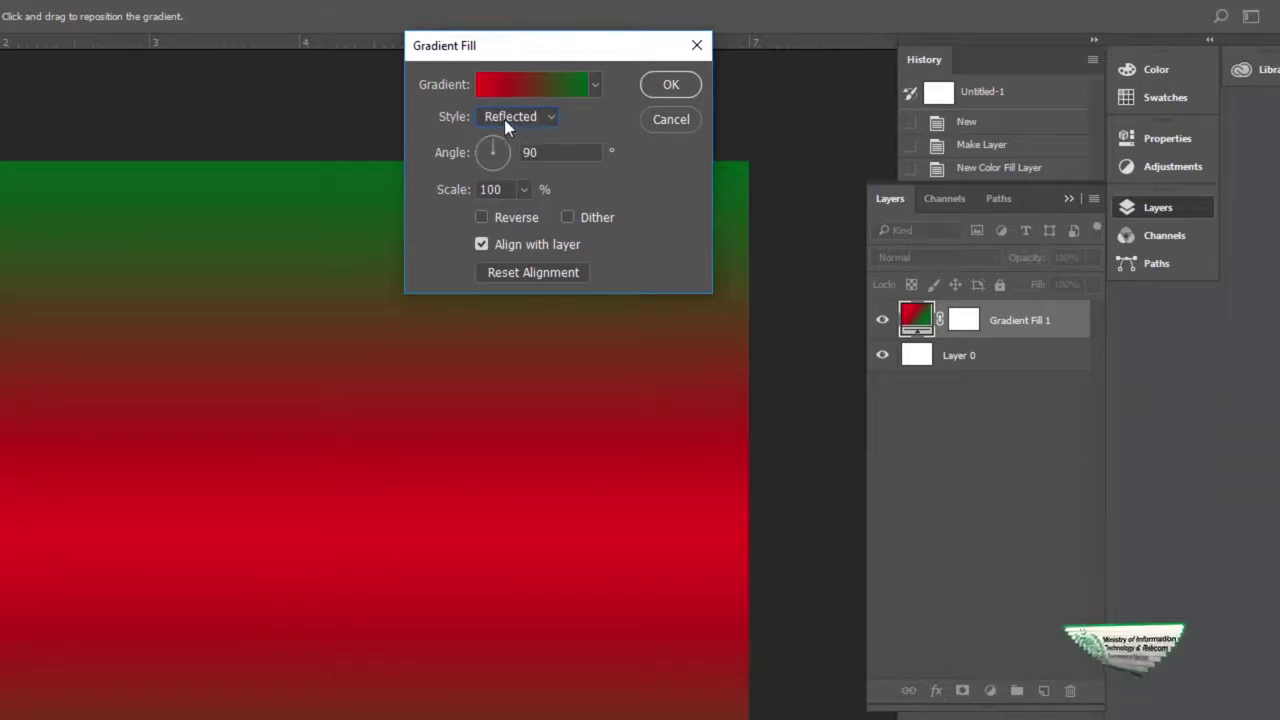
left_click(504, 119)
left_click(503, 191)
left_click(506, 116)
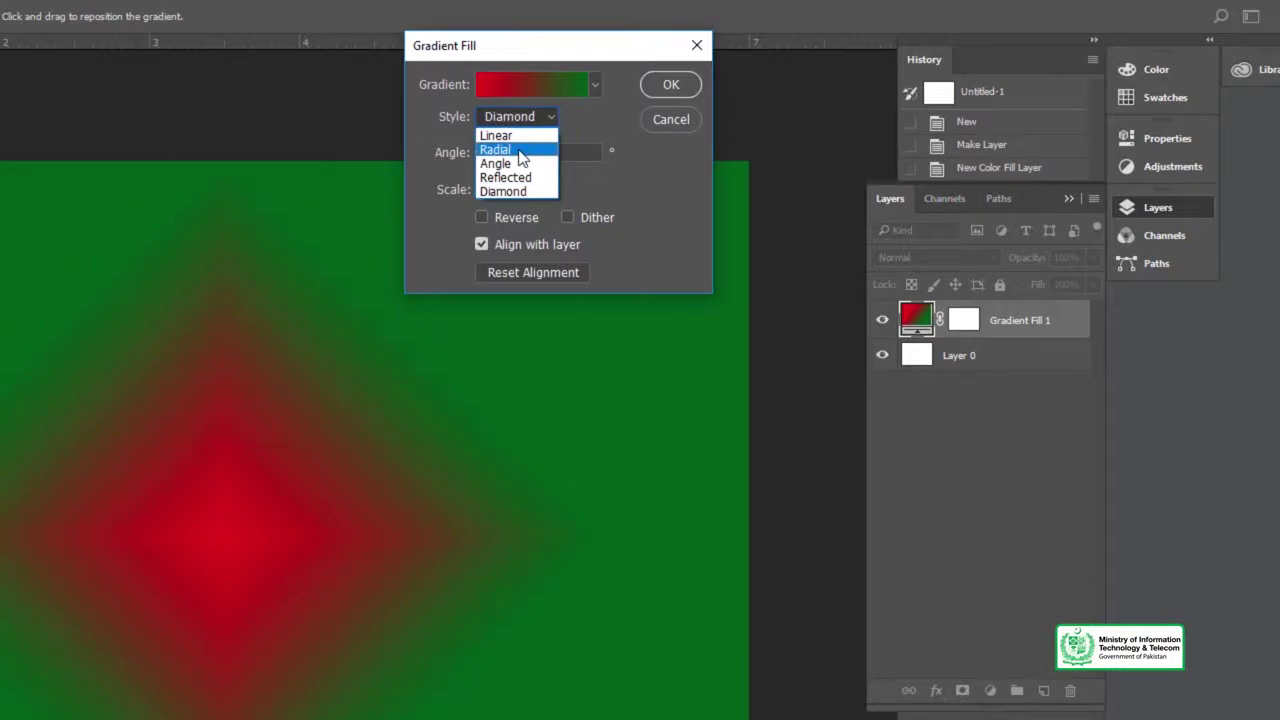
left_click(511, 150)
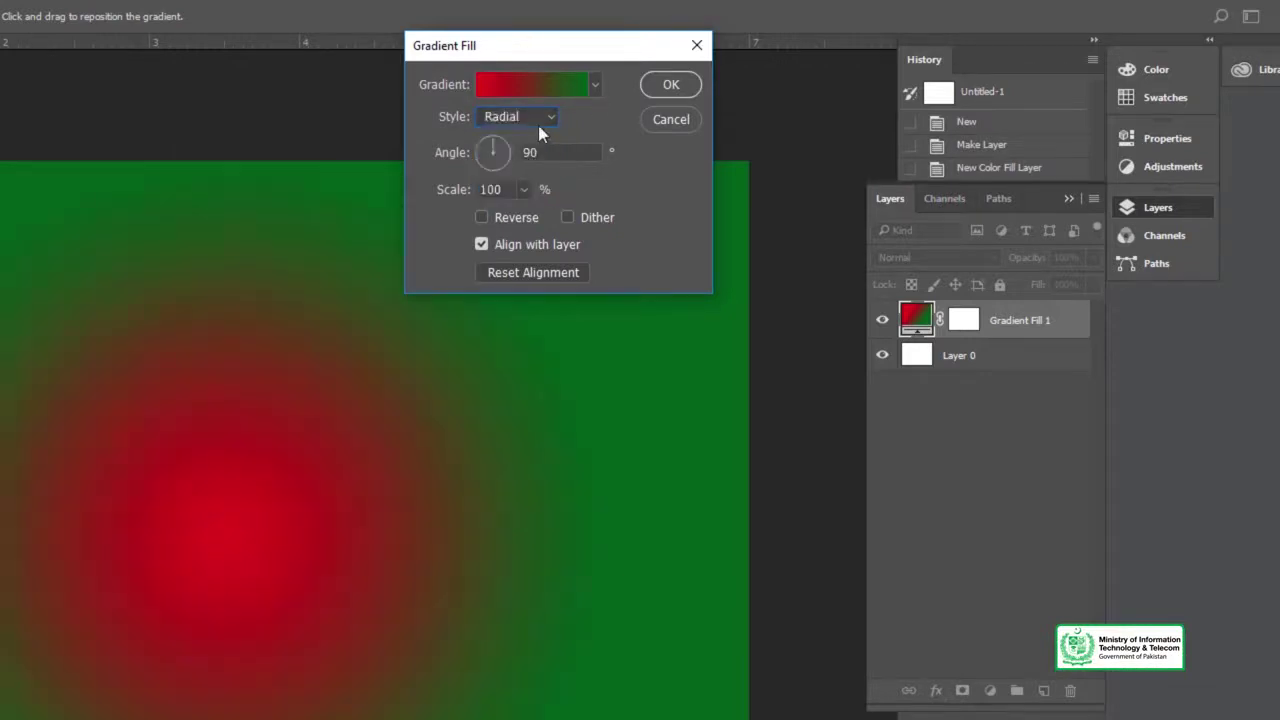
Toggle Reverse on and off to compare the gradient's colour order
left_click(483, 217)
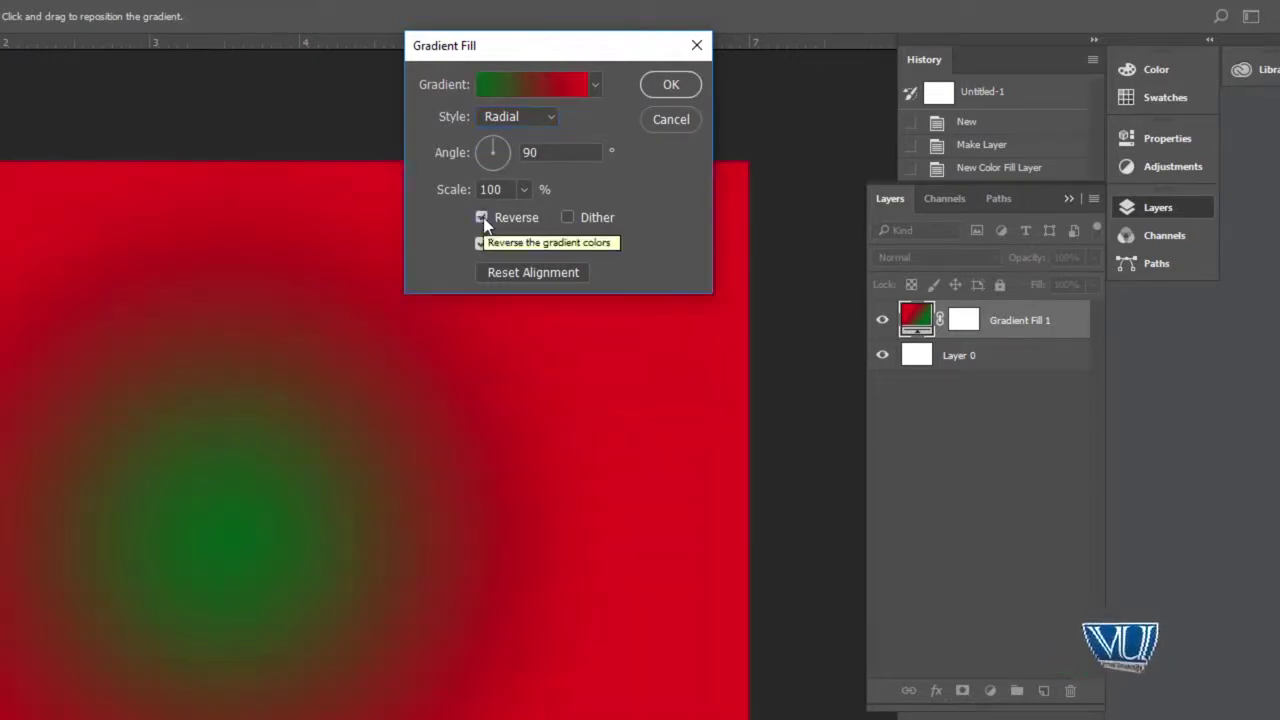
left_click(483, 217)
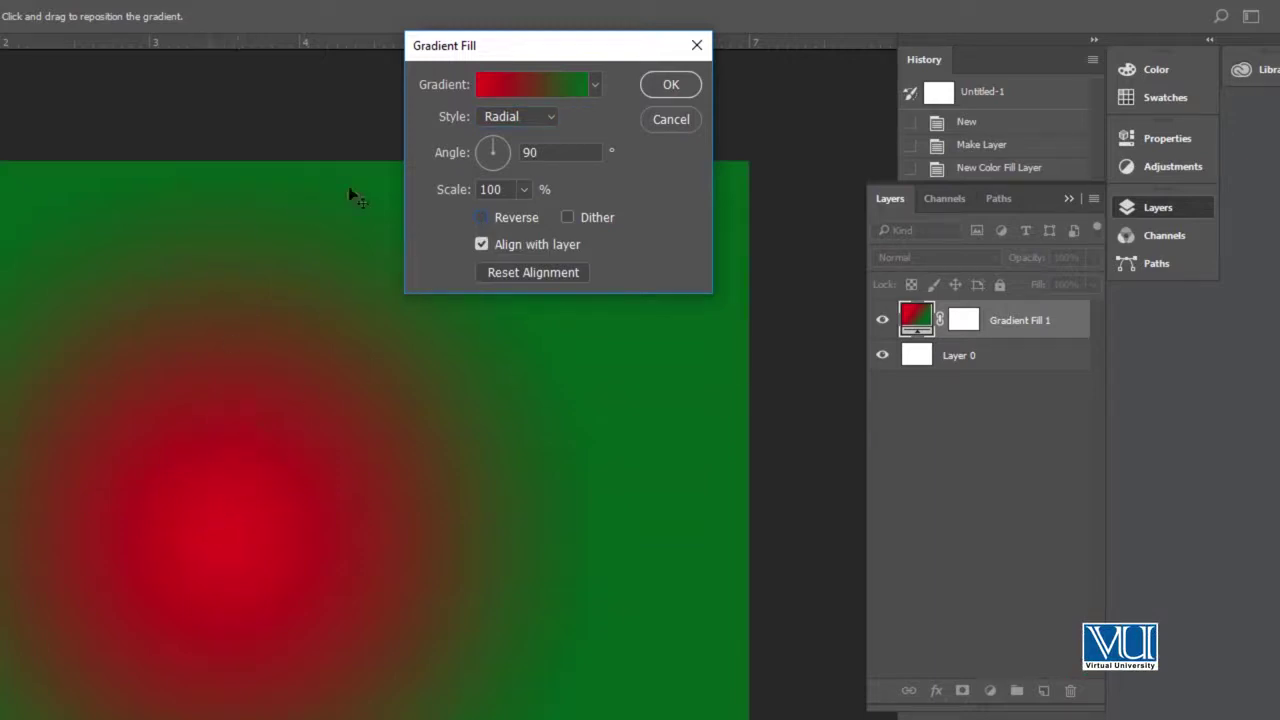
left_click(483, 217)
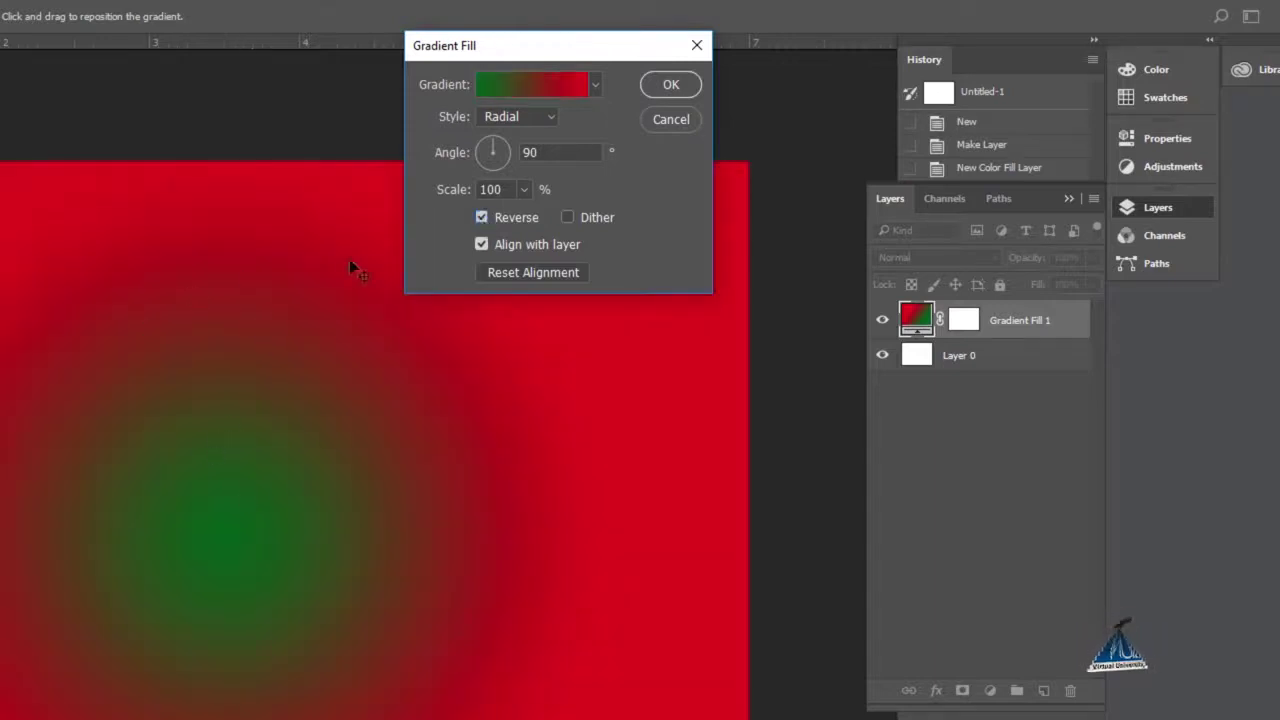
left_click(481, 219)
Set the gradient to Linear at 166% scale and -156.04° angle, and apply it
left_click(523, 190)
left_click_drag(519, 214, 531, 220)
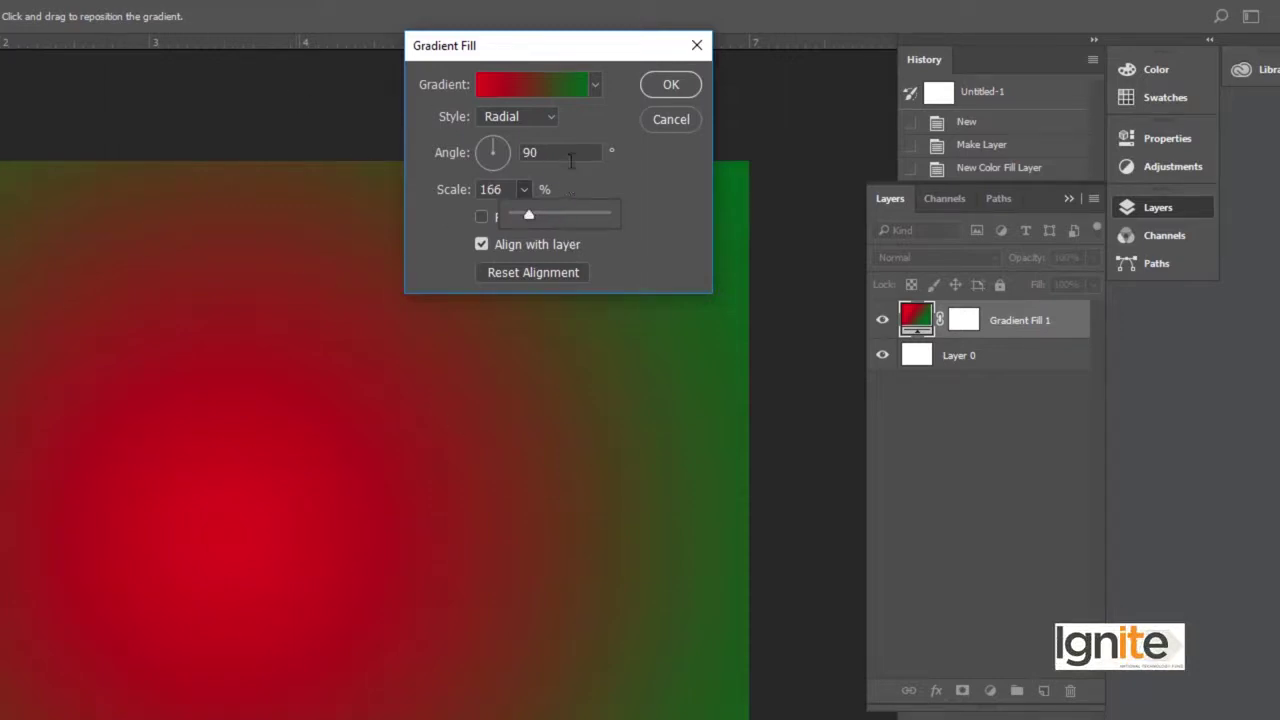
left_click_drag(499, 144, 506, 141)
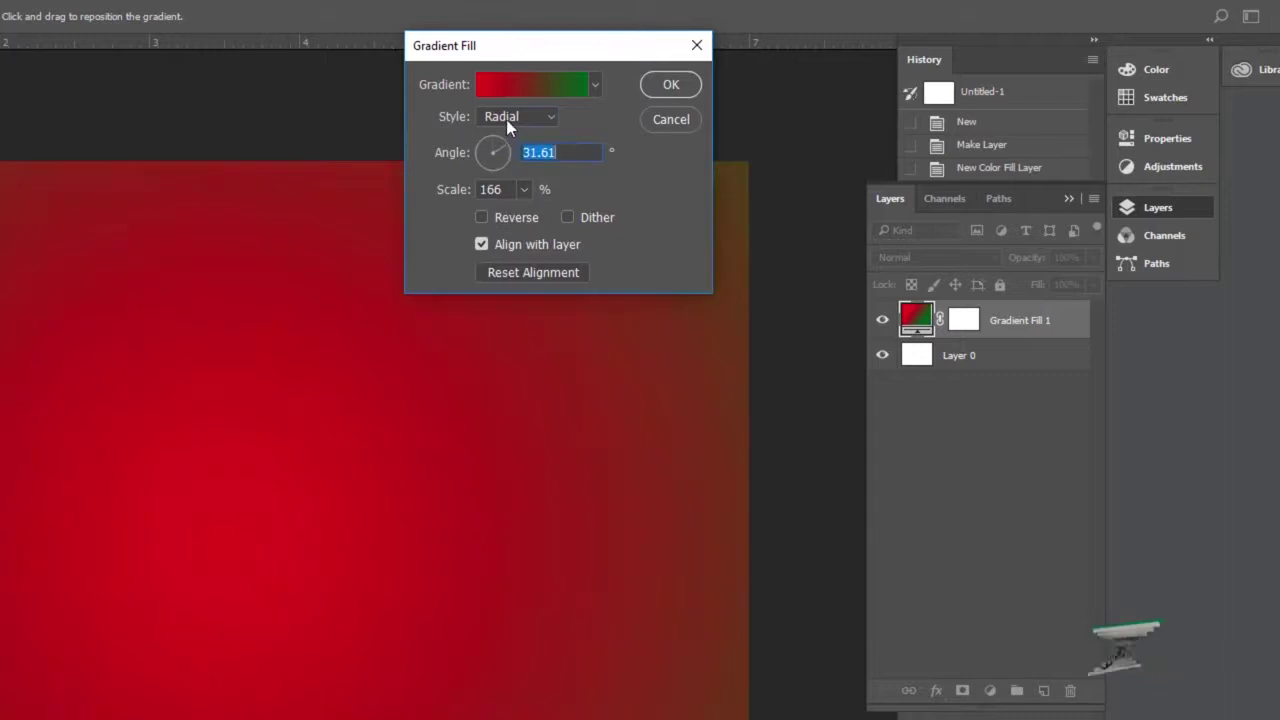
left_click(506, 117)
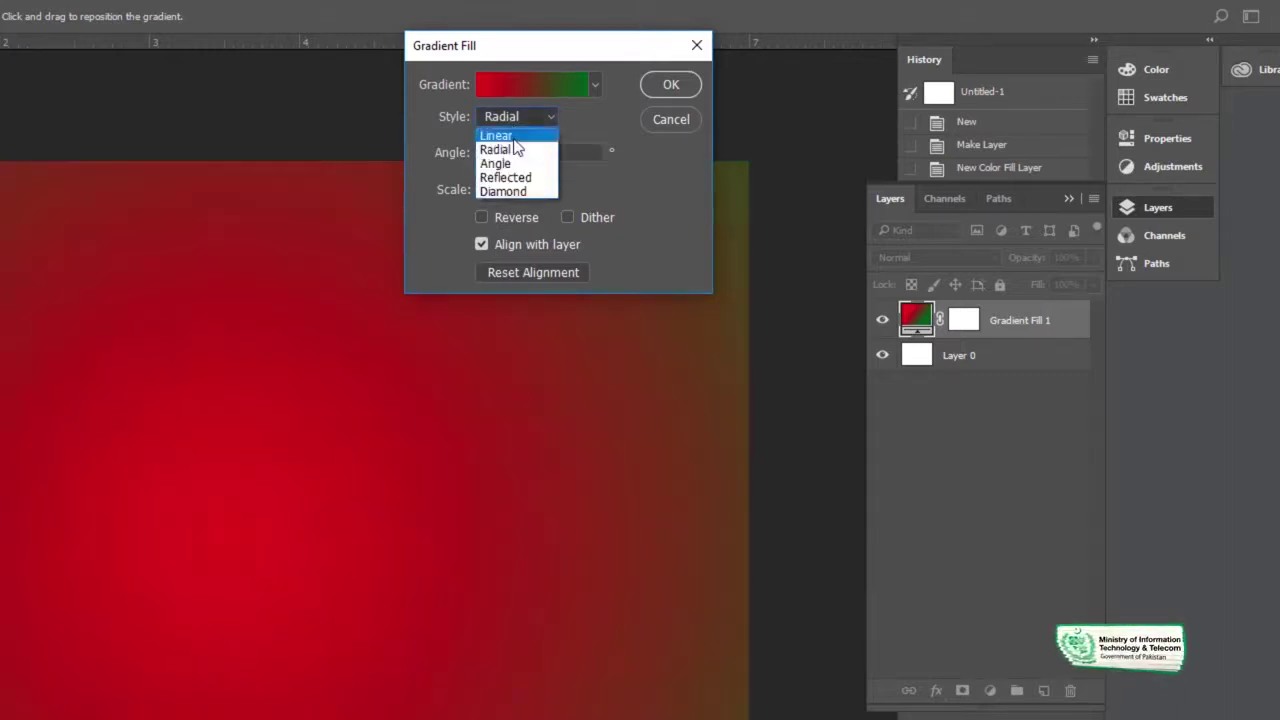
key("Return")
left_click_drag(507, 151, 484, 157)
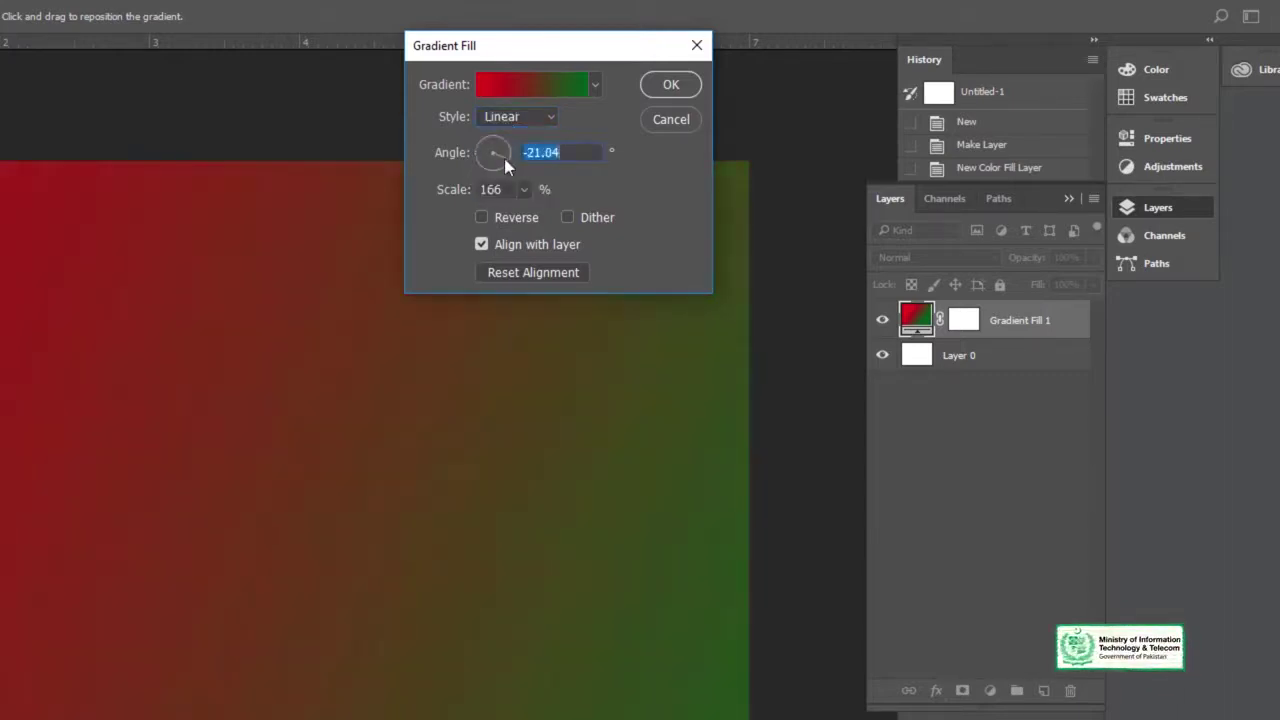
left_click(659, 89)
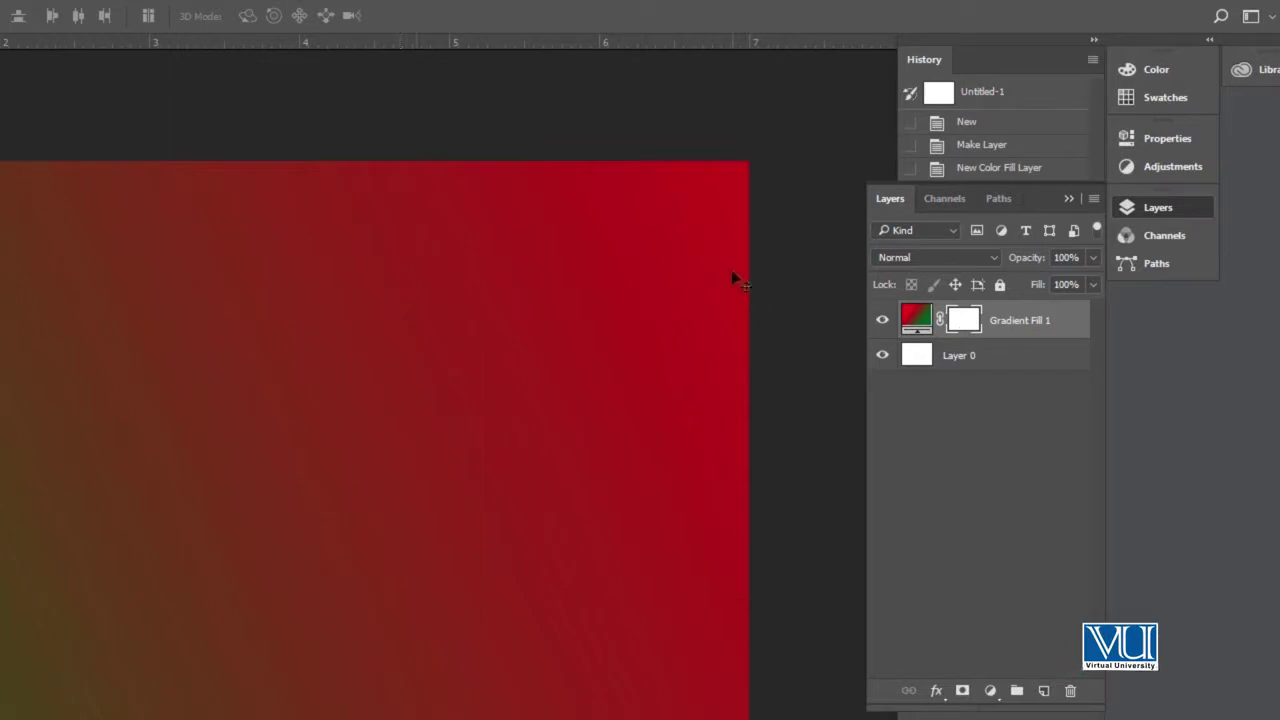
Paint black on the gradient's mask to hide wavy bands across the canvas
key("b")
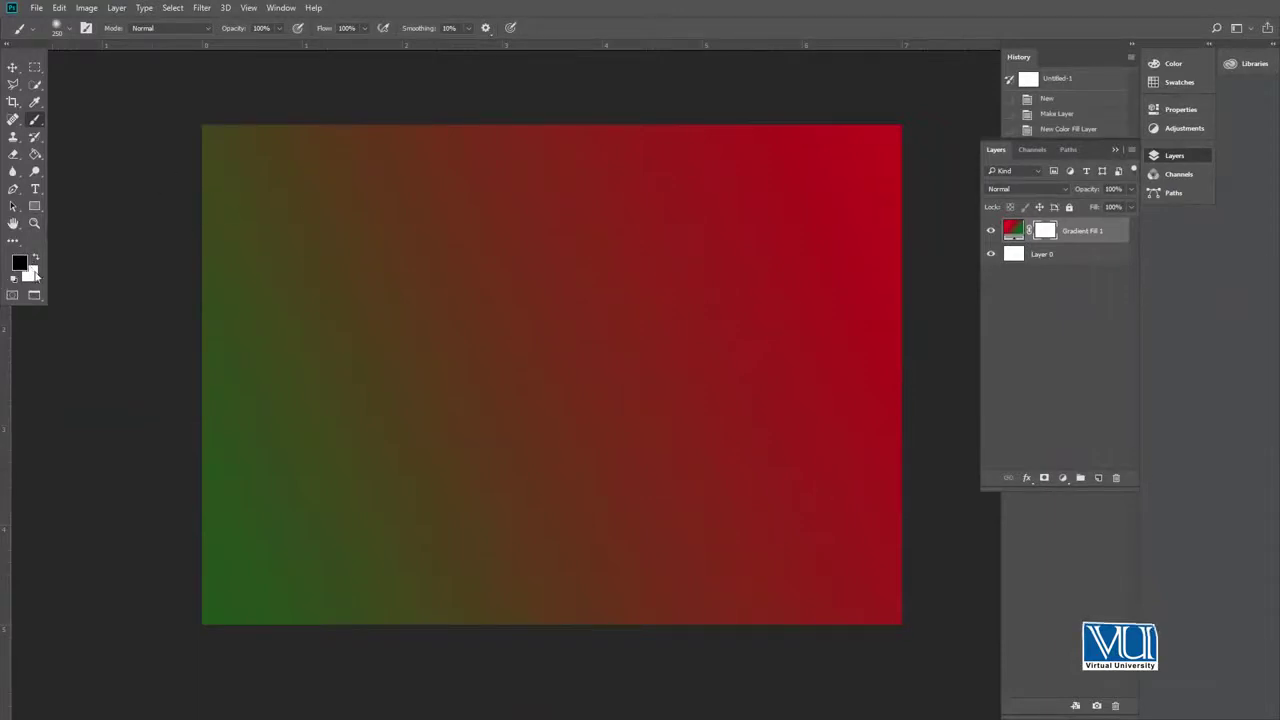
mouse_move(174, 171)
left_mouse_down()
mouse_move(839, 239)
mouse_move(640, 323)
mouse_move(129, 351)
mouse_move(926, 446)
mouse_move(590, 515)
left_mouse_up()
mouse_move(466, 551)
left_mouse_down()
mouse_move(251, 603)
mouse_move(906, 603)
left_mouse_up()
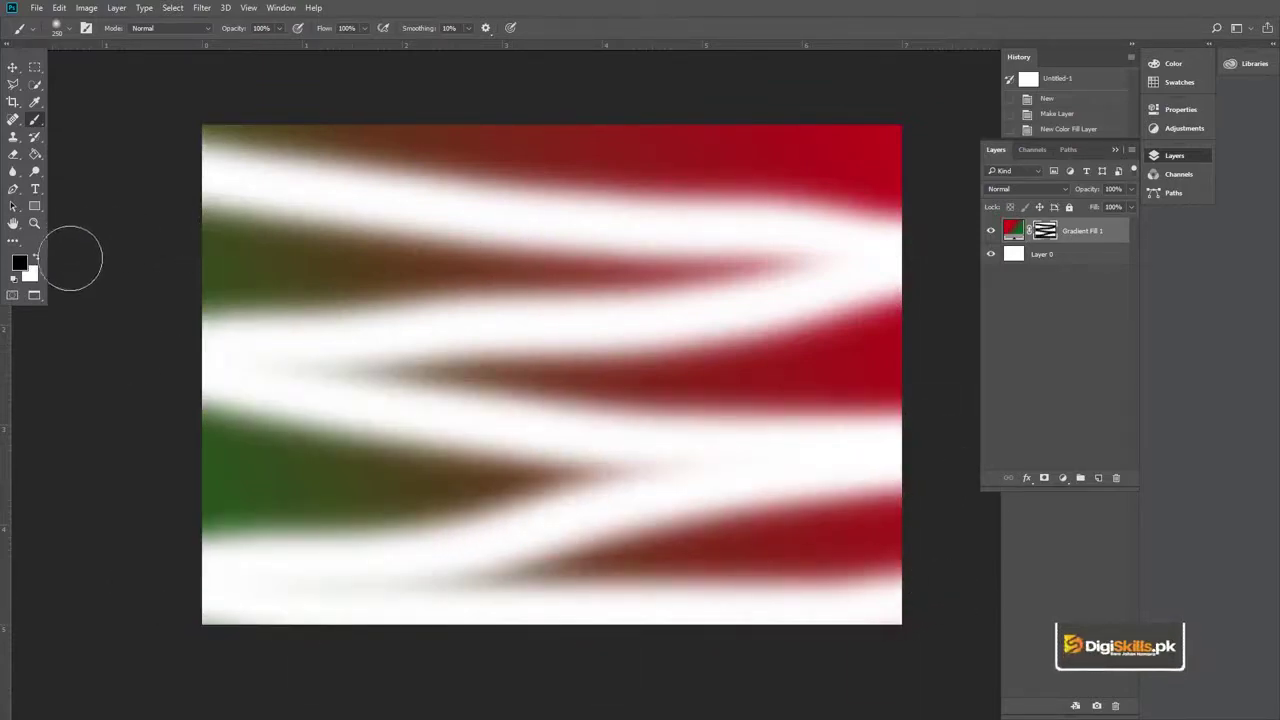
Paint the hidden bands back with white so the full gradient shows again
left_click(33, 259)
mouse_move(169, 147)
left_mouse_down()
mouse_move(240, 129)
mouse_move(171, 157)
mouse_move(220, 194)
mouse_move(440, 200)
left_mouse_up()
mouse_move(552, 207)
left_mouse_down()
mouse_move(203, 200)
mouse_move(460, 240)
mouse_move(780, 255)
mouse_move(727, 205)
mouse_move(760, 286)
mouse_move(963, 300)
mouse_move(371, 290)
mouse_move(577, 298)
mouse_move(171, 349)
mouse_move(391, 360)
mouse_move(263, 417)
mouse_move(740, 408)
mouse_move(218, 441)
left_mouse_up()
mouse_move(732, 447)
left_mouse_down()
mouse_move(743, 409)
mouse_move(694, 474)
mouse_move(529, 522)
mouse_move(714, 516)
mouse_move(451, 509)
mouse_move(349, 563)
mouse_move(217, 600)
left_mouse_up()
mouse_move(512, 575)
left_mouse_down()
mouse_move(534, 560)
mouse_move(349, 611)
mouse_move(560, 580)
mouse_move(900, 577)
mouse_move(866, 591)
mouse_move(877, 606)
left_mouse_up()
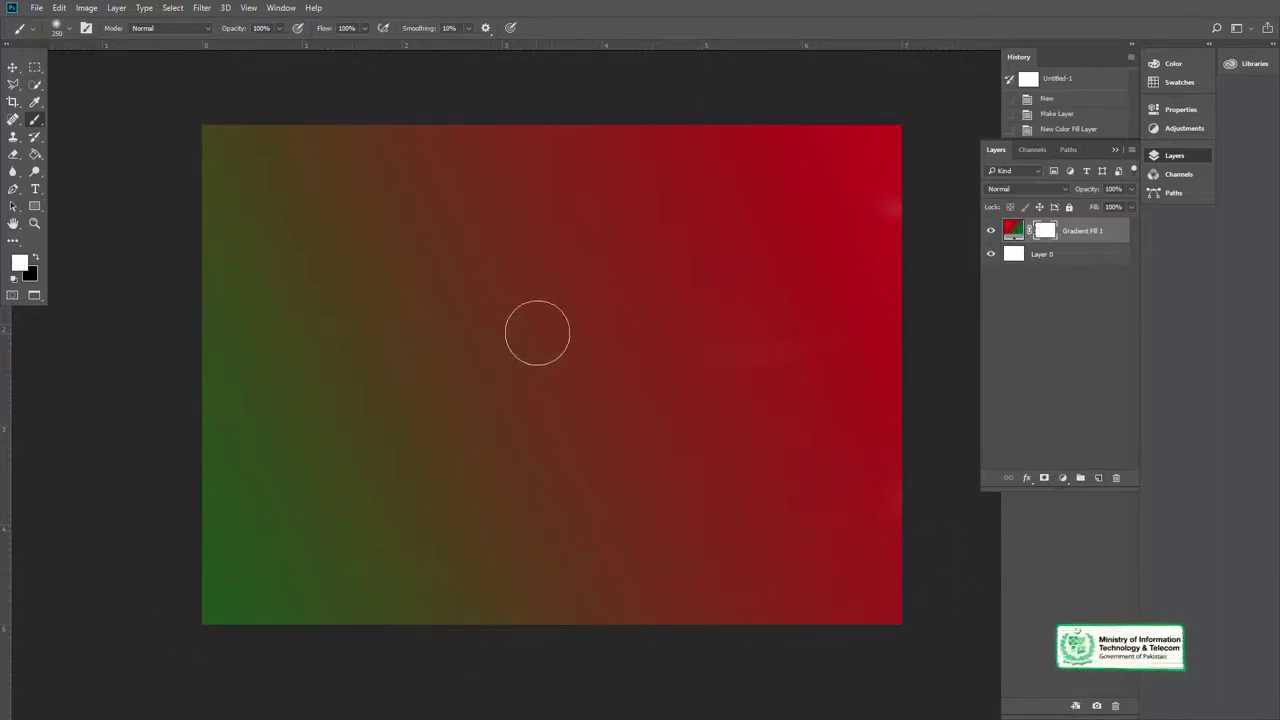
key("v")
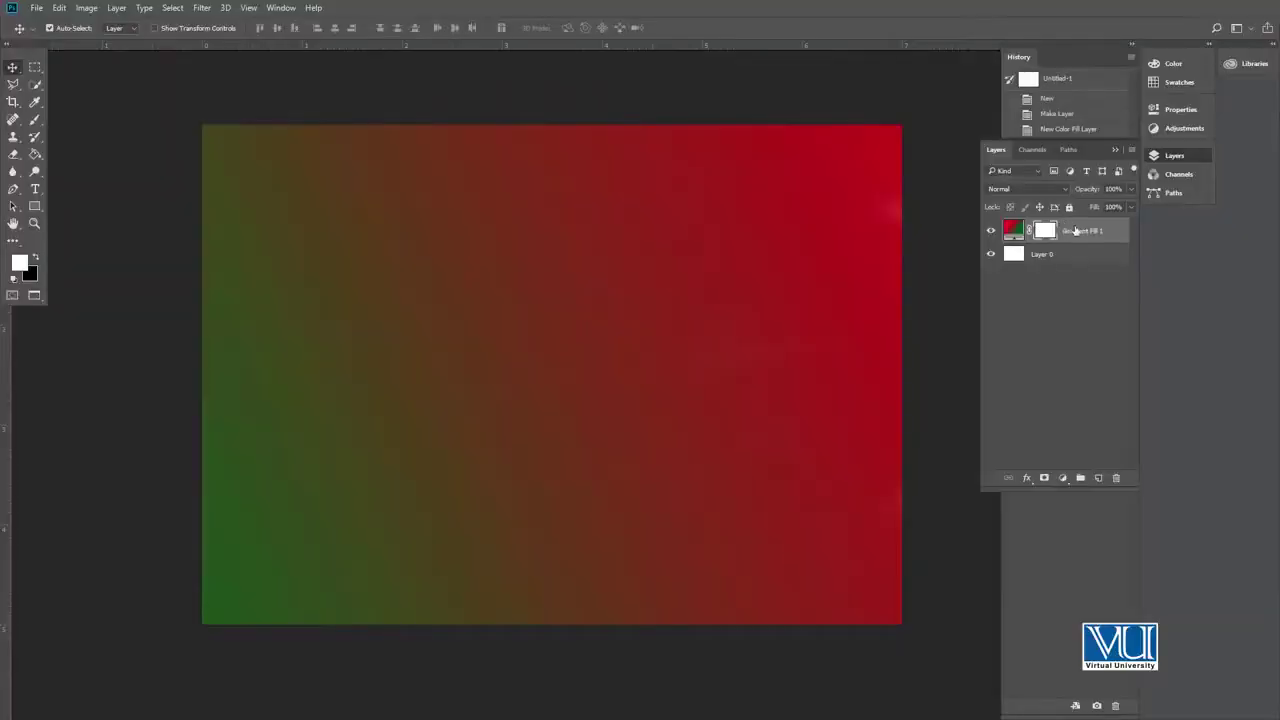
left_click_drag(1075, 231, 1118, 474)
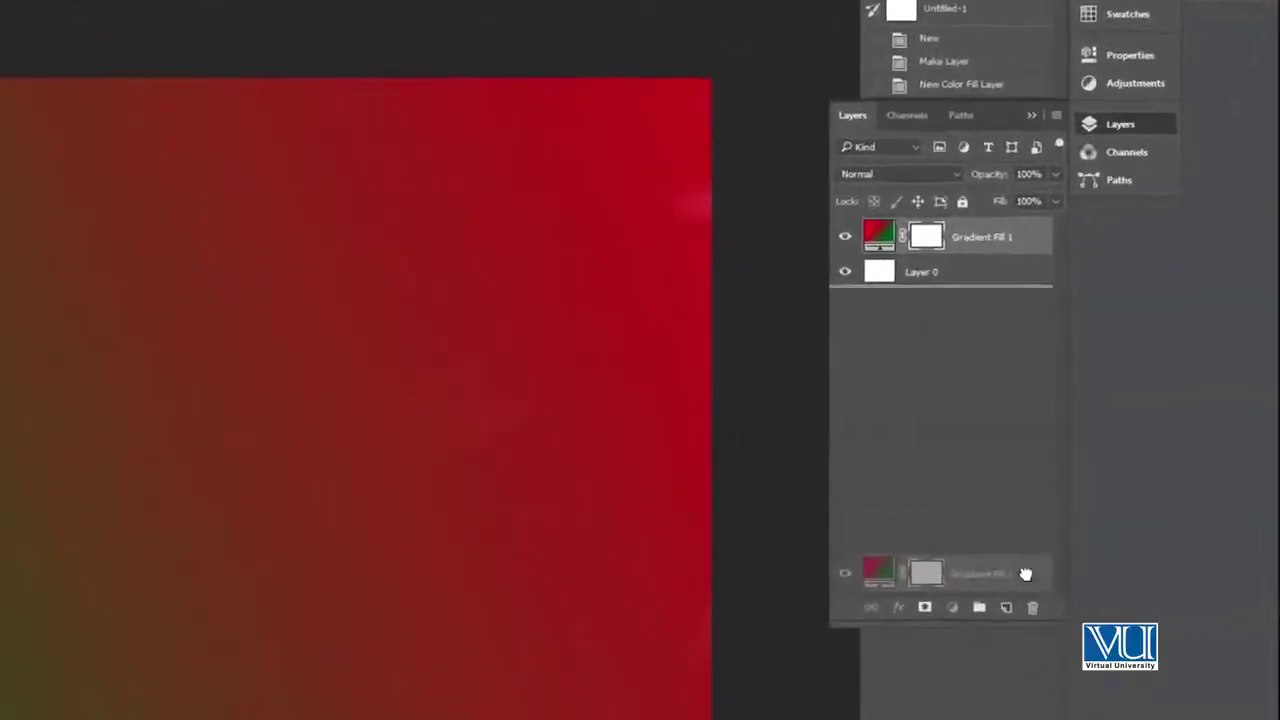
Replace Gradient Fill 1 with a yellow-flowers Pattern Fill layer scaled to 144%
left_click_drag(1033, 601, 1033, 606)
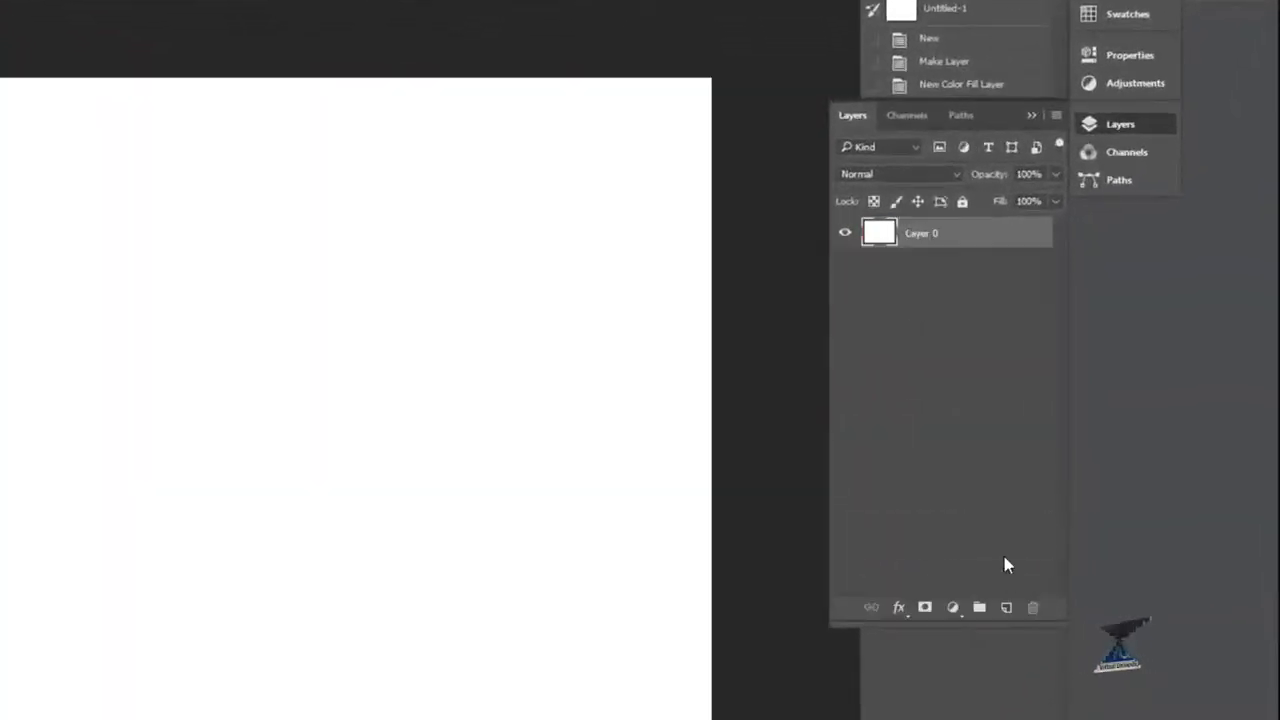
left_click(953, 609)
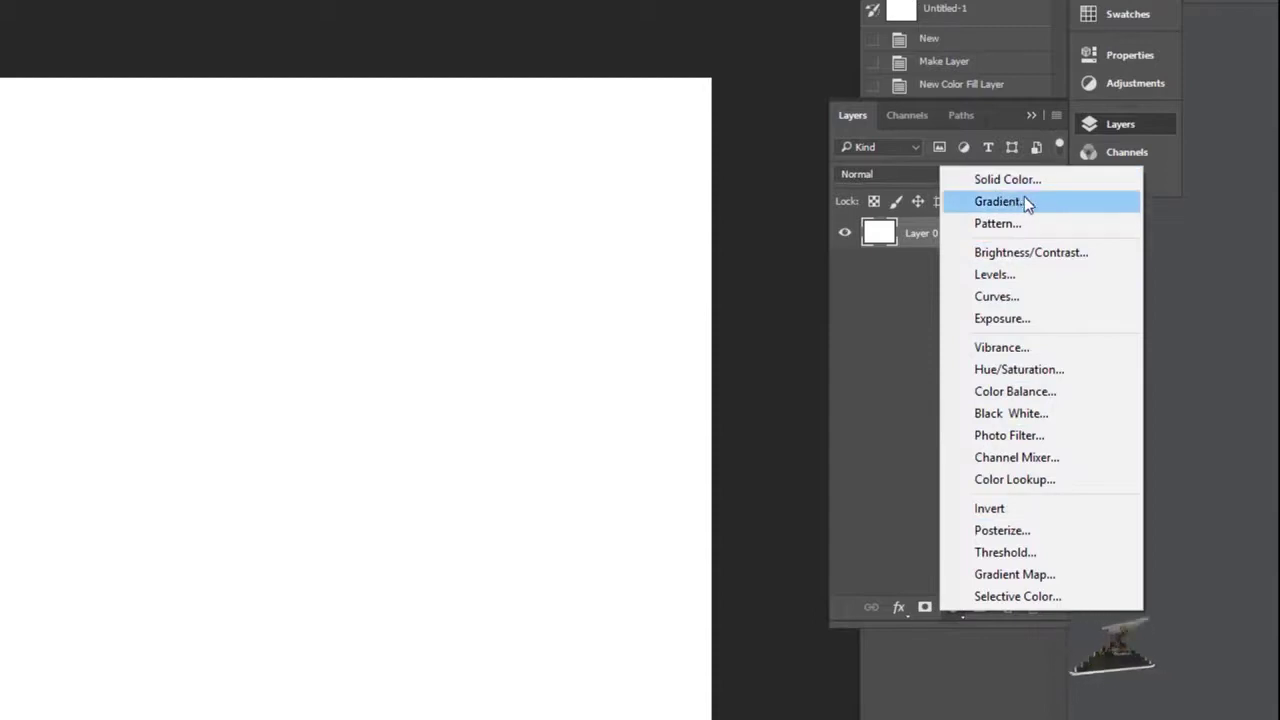
left_click(1014, 222)
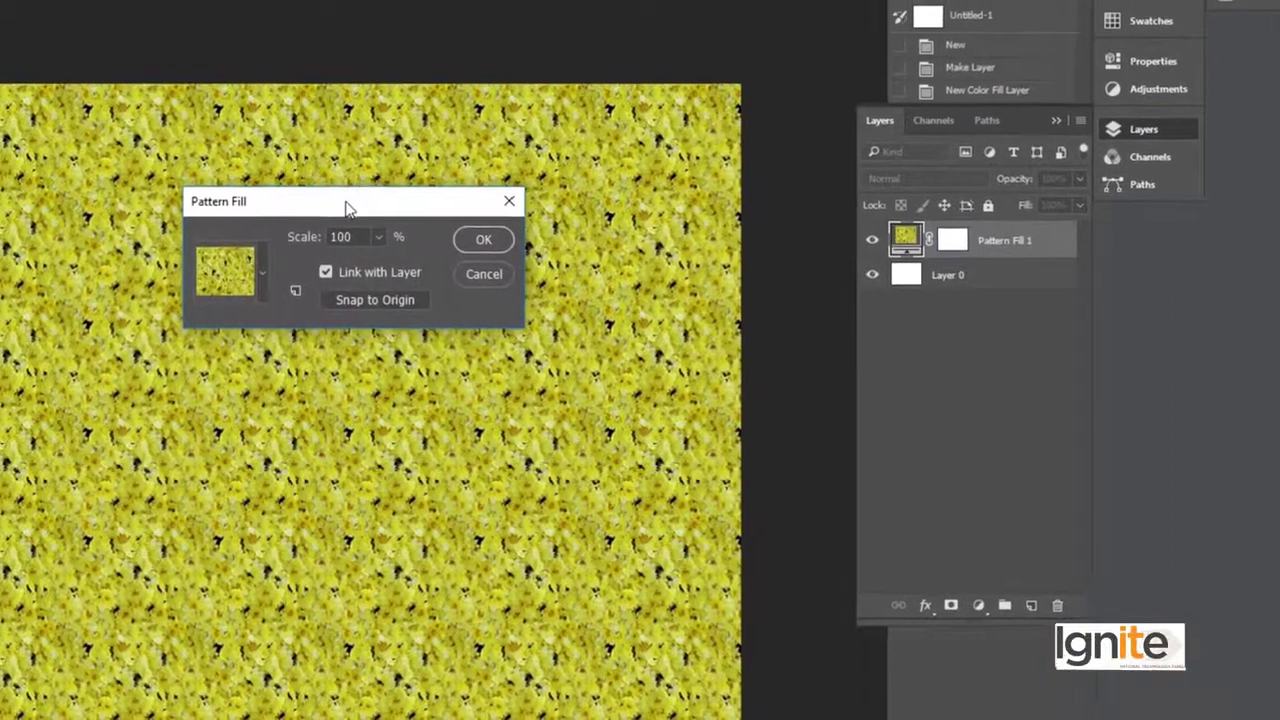
mouse_move(343, 205)
left_mouse_down()
mouse_move(560, 80)
mouse_move(685, 70)
left_mouse_up()
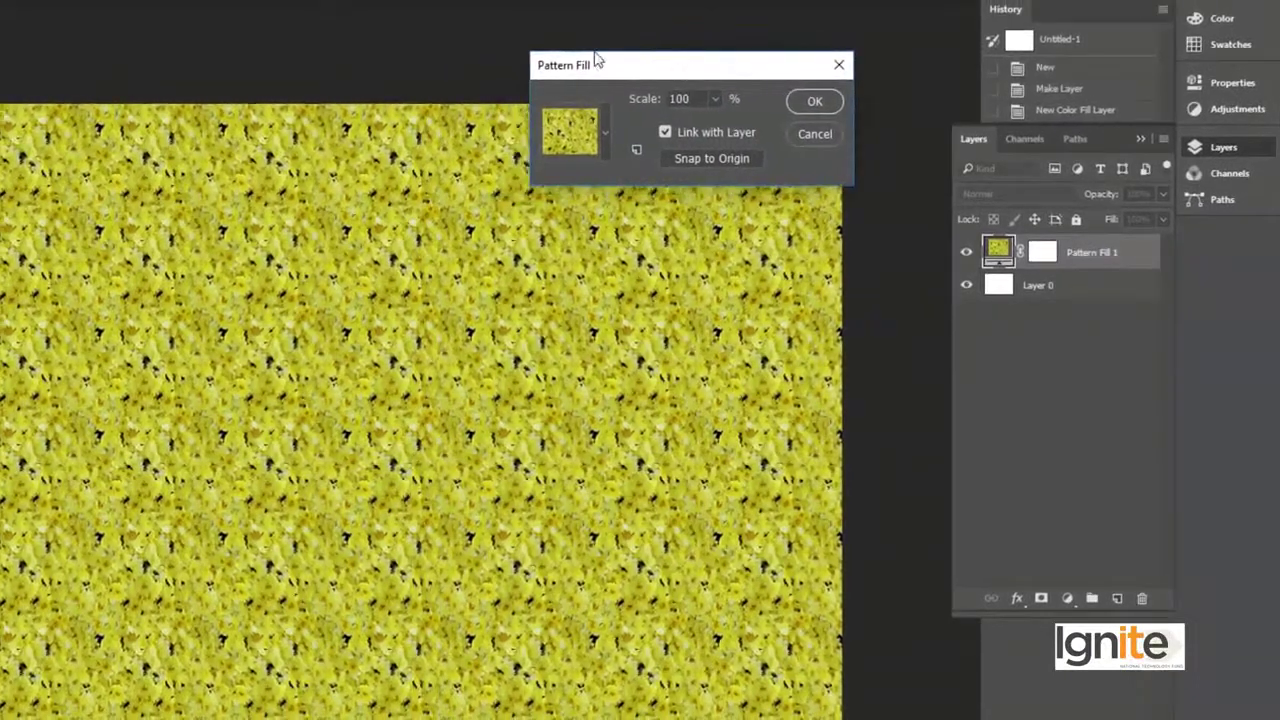
left_click(714, 100)
mouse_move(711, 124)
left_mouse_down()
mouse_move(774, 124)
mouse_move(717, 122)
left_mouse_up()
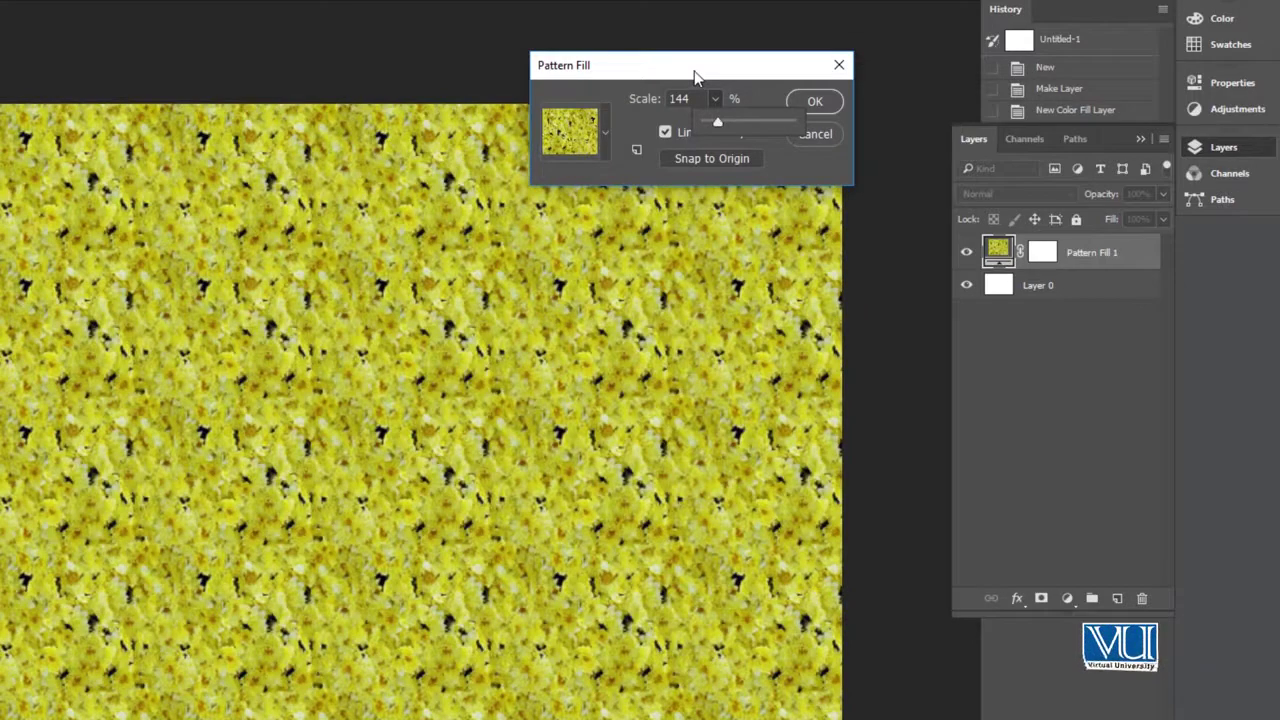
left_click(697, 77)
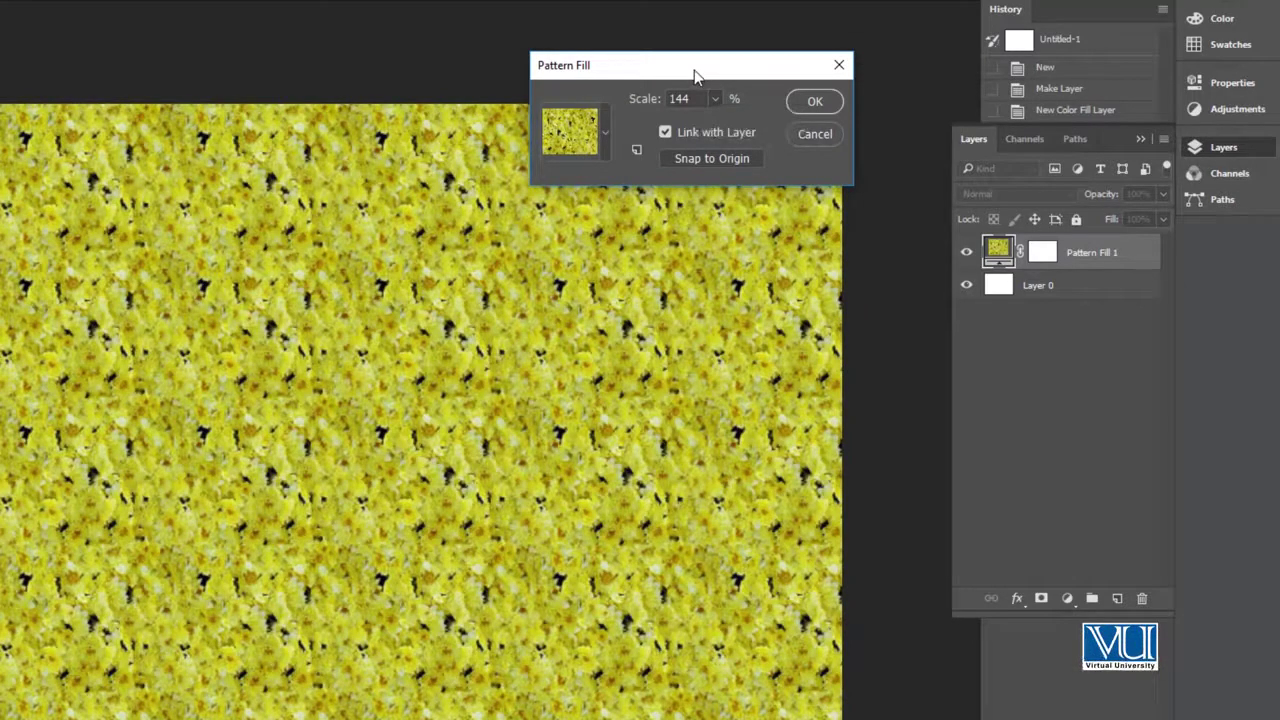
Try the diagonal, horizontal and vertical stripe, grid and dot patterns, enlarging their scale
left_click(603, 133)
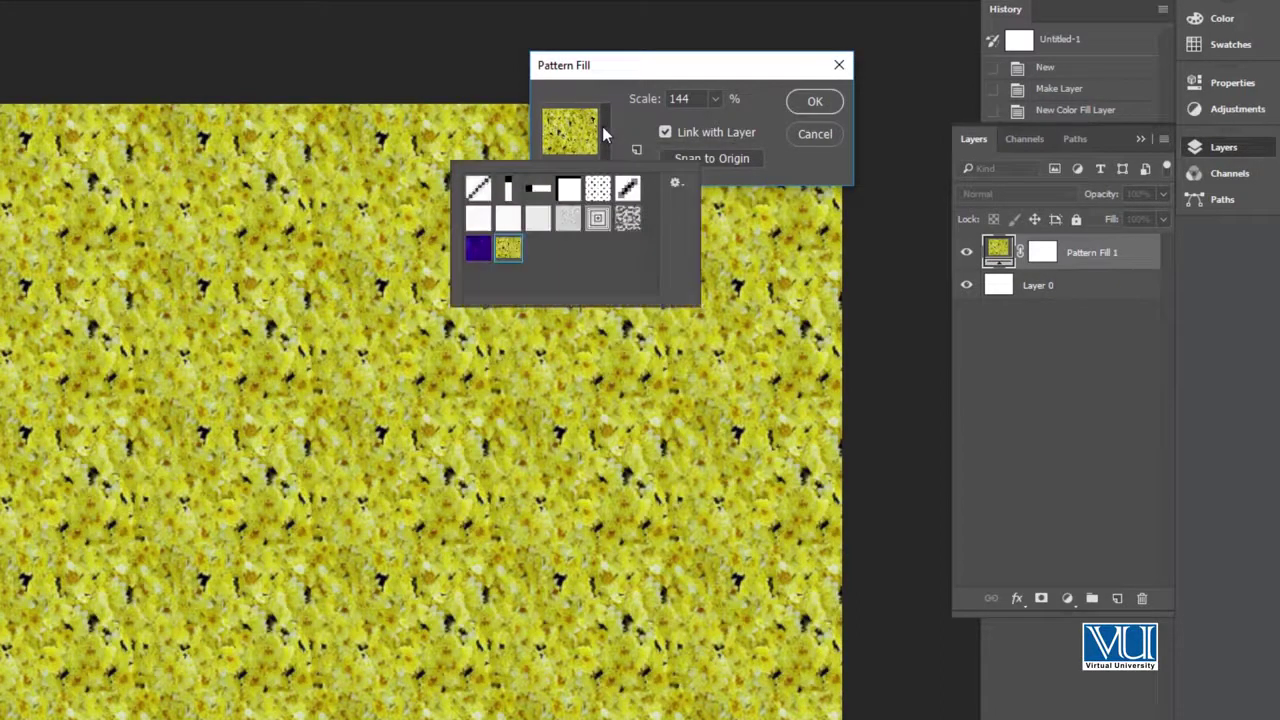
left_click(478, 190)
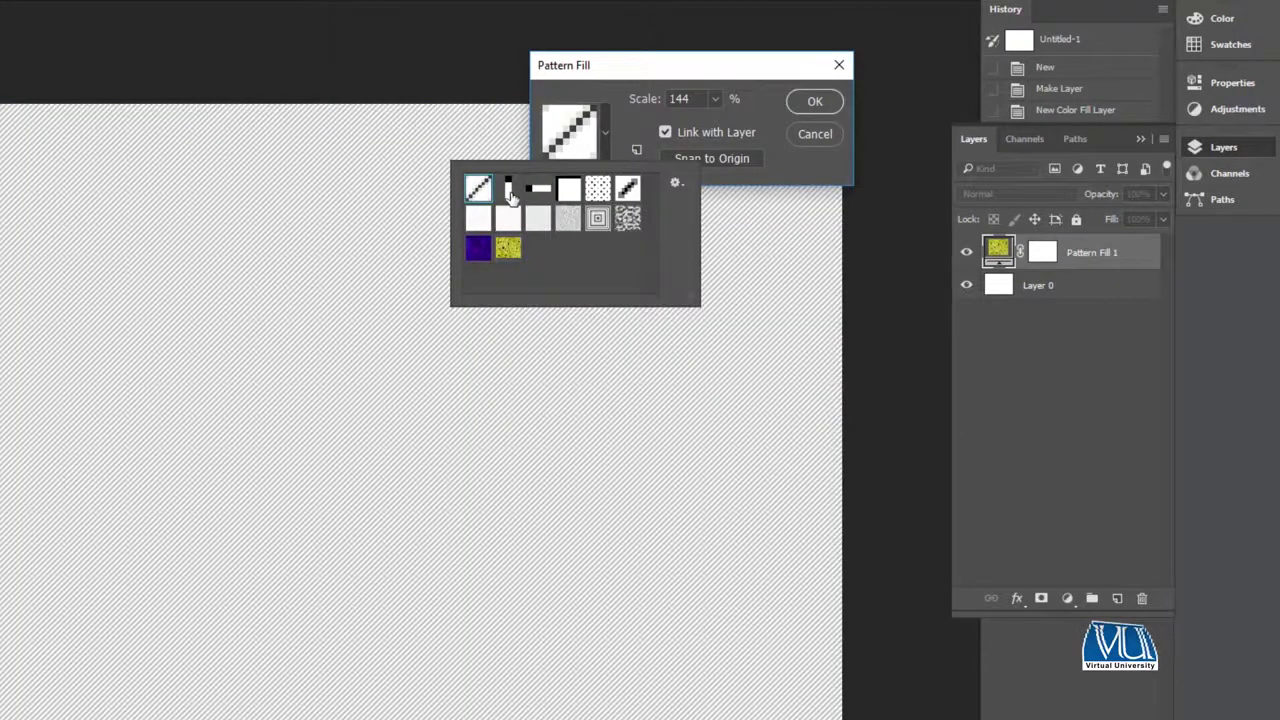
left_click(721, 101)
left_click(715, 99)
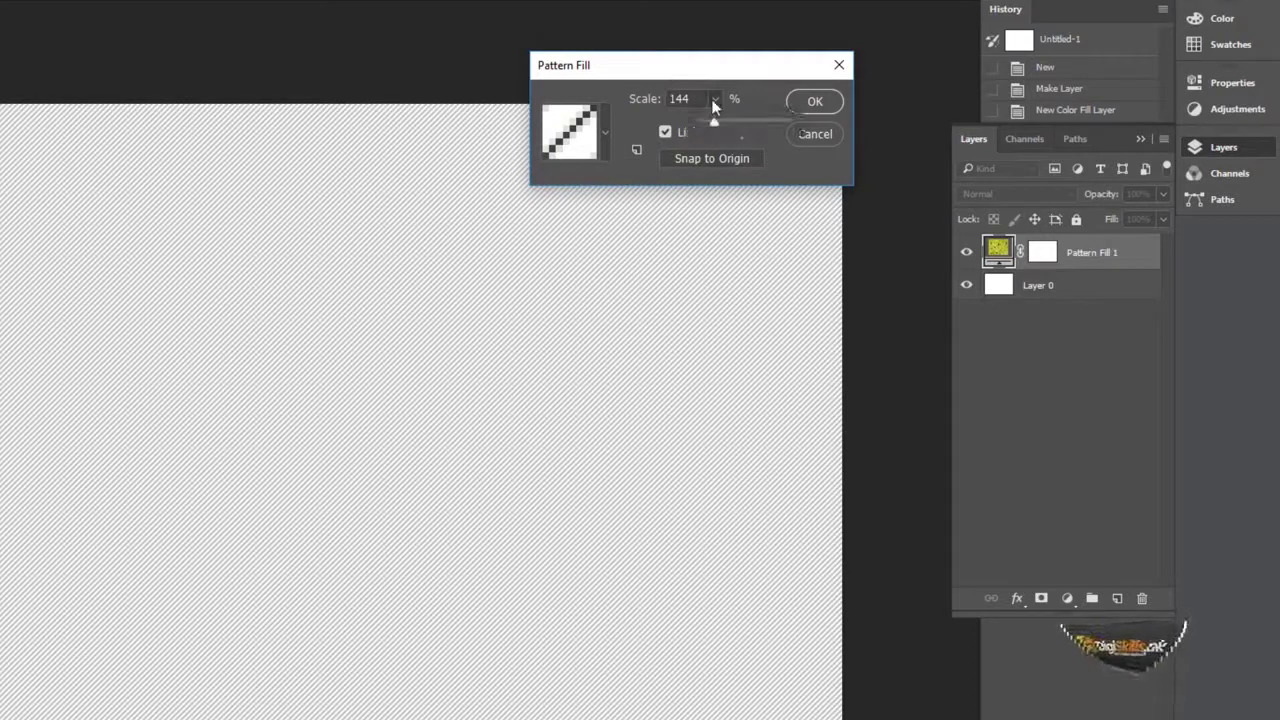
left_click_drag(716, 124, 738, 124)
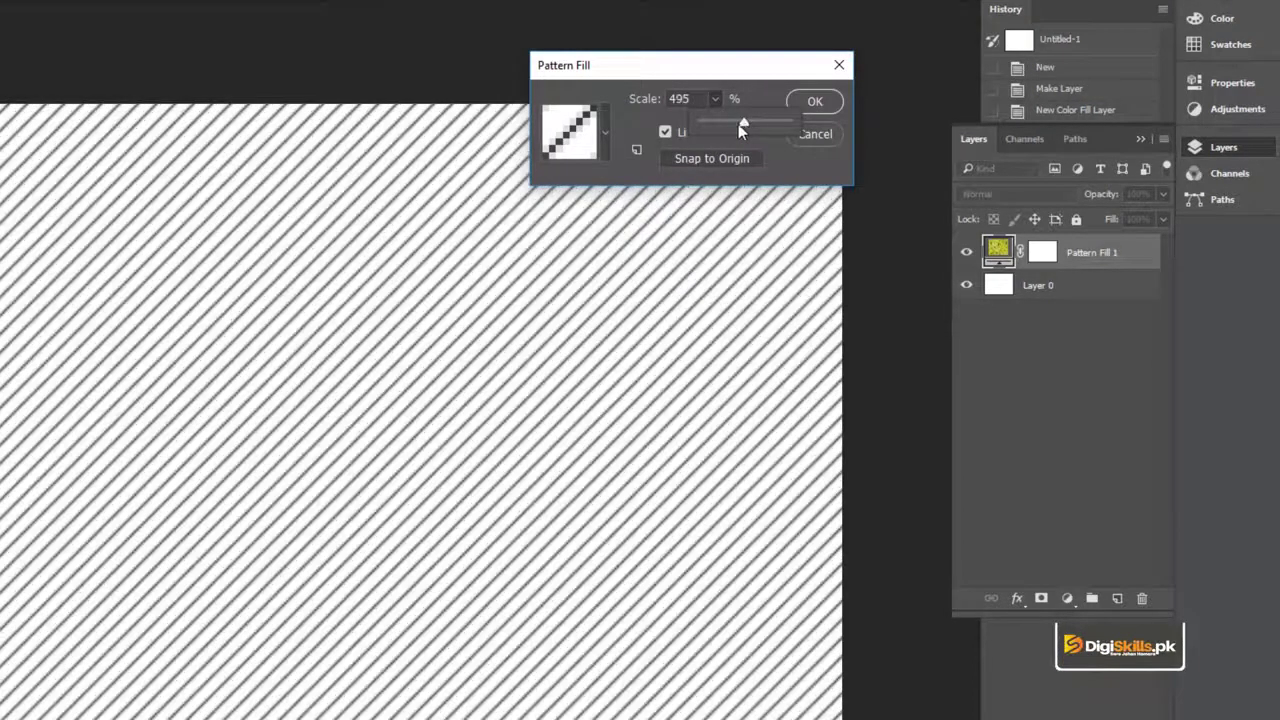
left_click(604, 130)
left_click(512, 190)
left_click(540, 190)
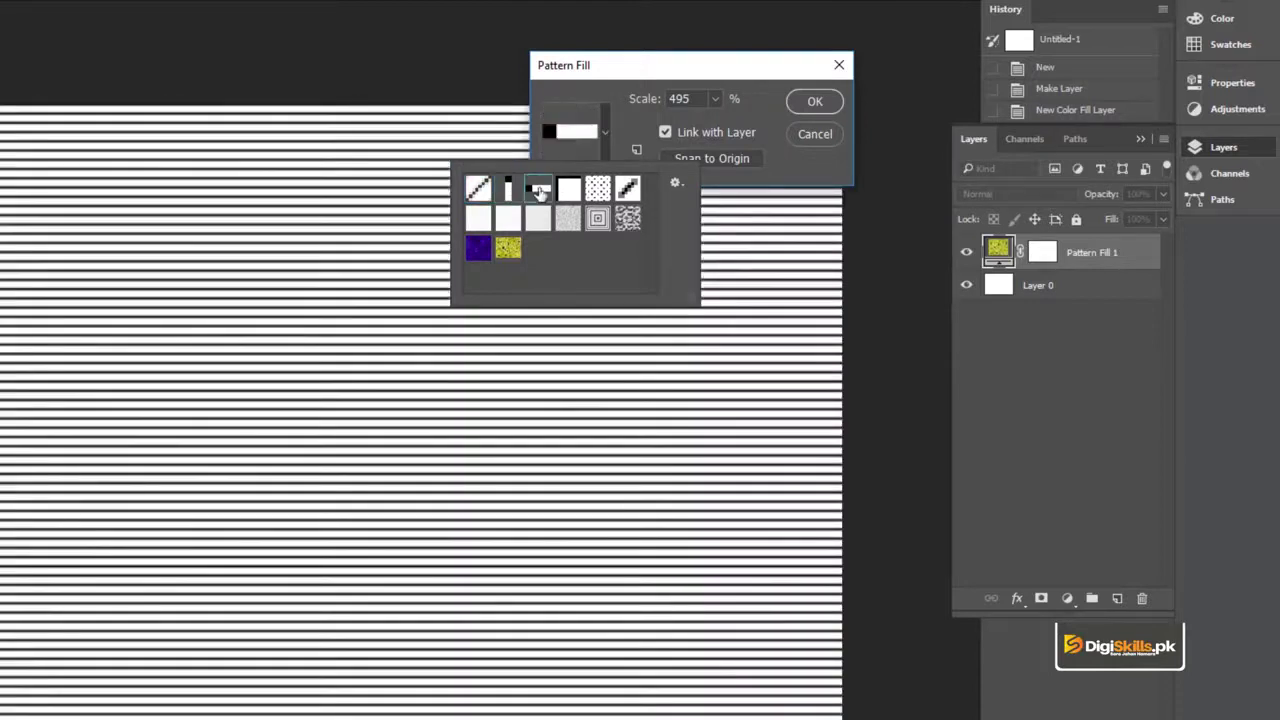
left_click(568, 190)
left_click(597, 190)
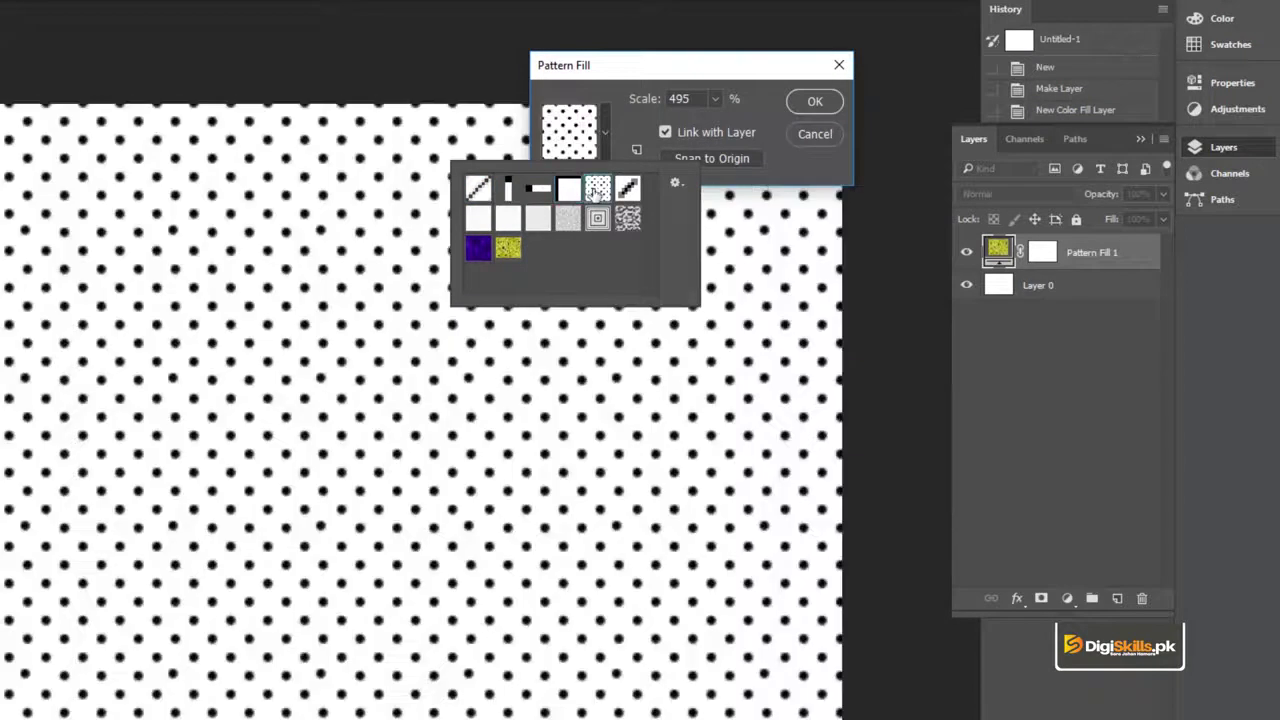
left_click(646, 80)
mouse_move(715, 99)
left_mouse_down()
mouse_move(726, 127)
mouse_move(754, 127)
mouse_move(715, 125)
left_mouse_up()
Try the plain white pattern at 440% scale
left_click(569, 131)
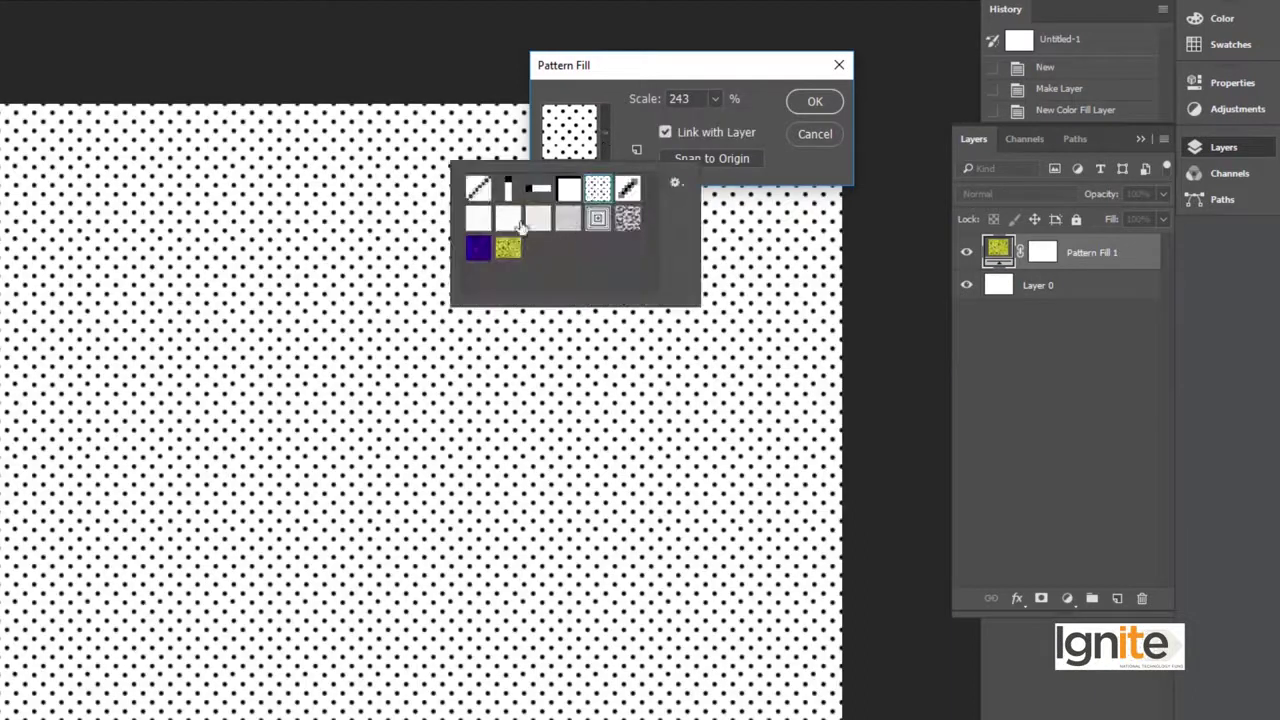
left_click(479, 219)
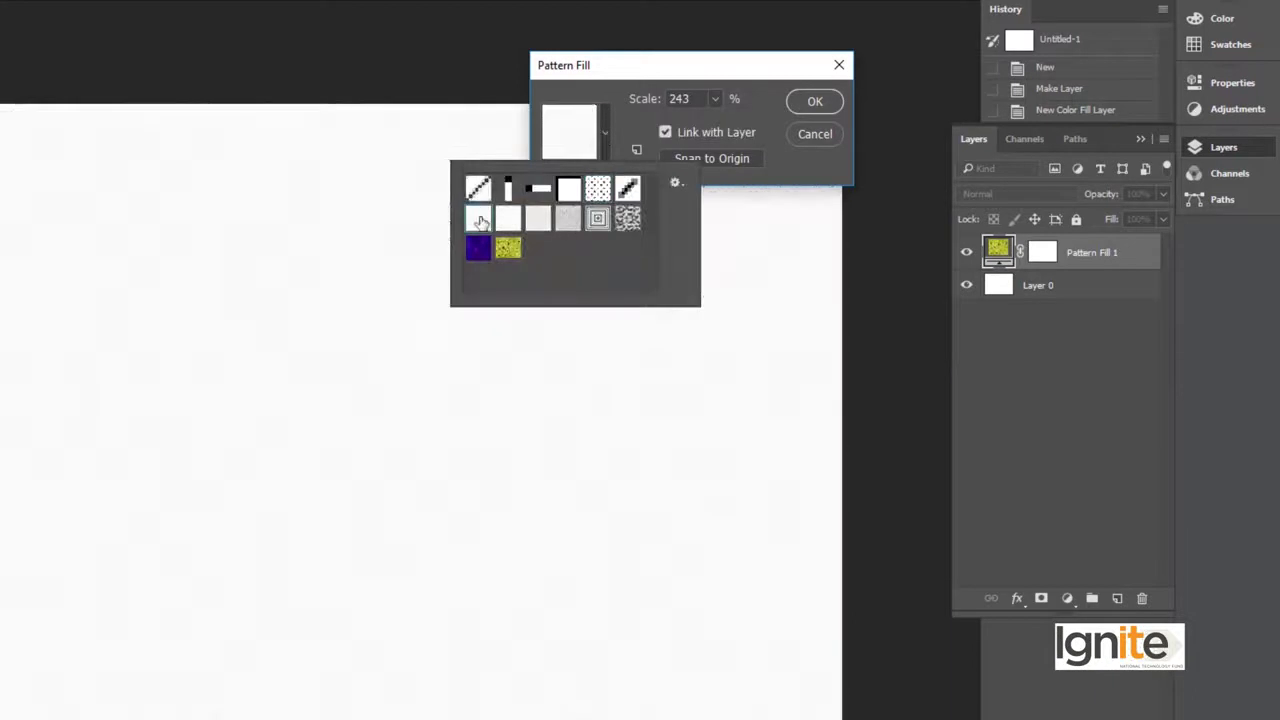
left_click(636, 77)
left_click(715, 98)
left_click_drag(713, 120, 730, 119)
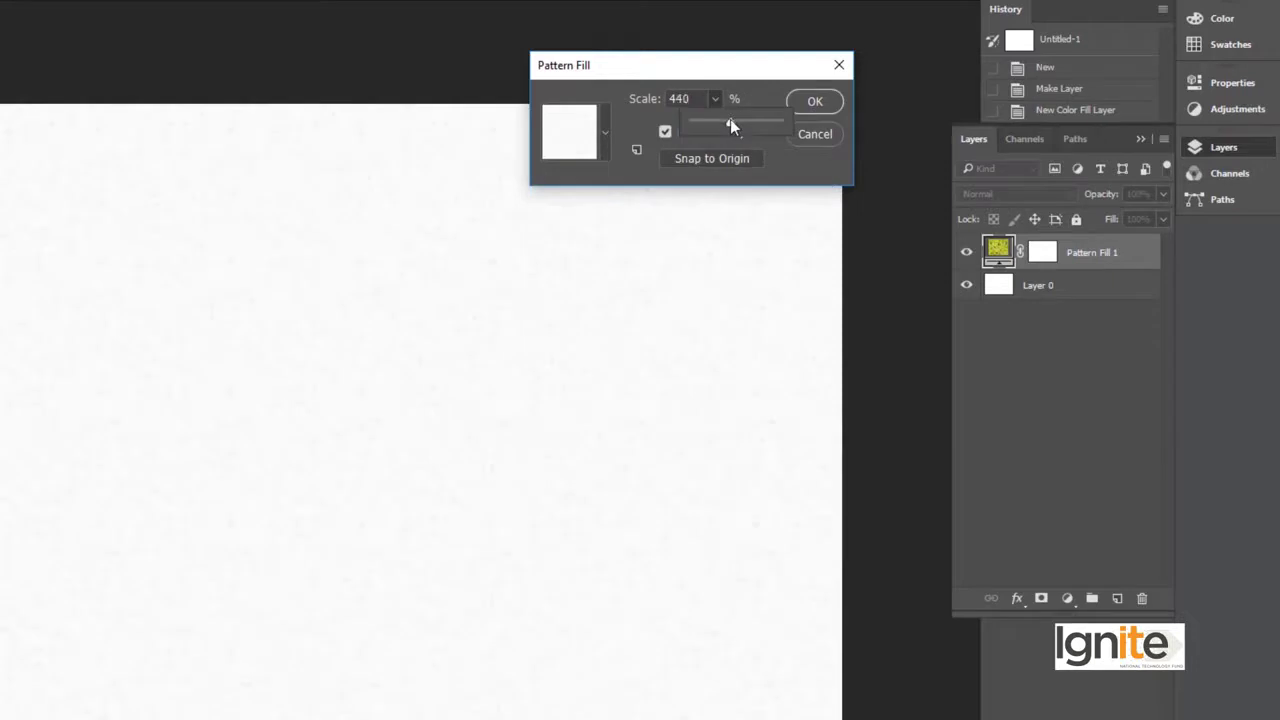
Switch to the grey blob pattern and reduce its scale to 308%
left_click(603, 133)
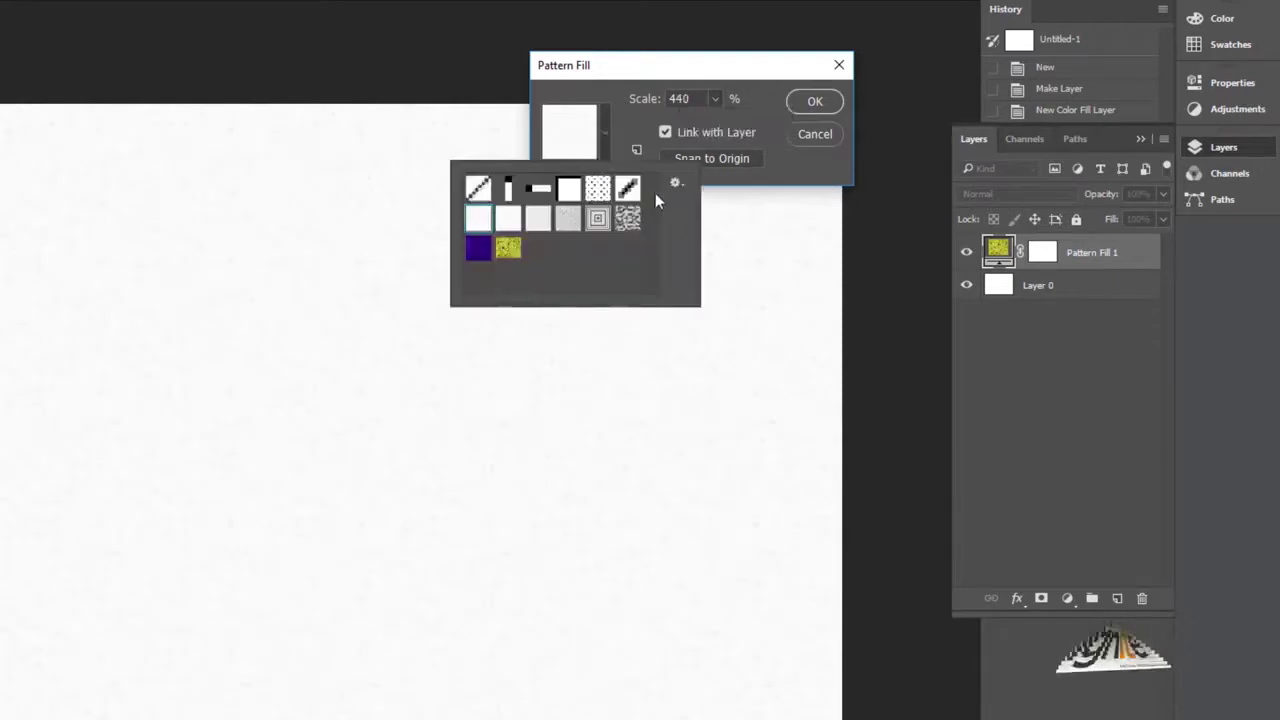
left_click(628, 218)
left_click(703, 88)
left_click(715, 98)
left_click_drag(713, 119, 703, 119)
left_click(604, 136)
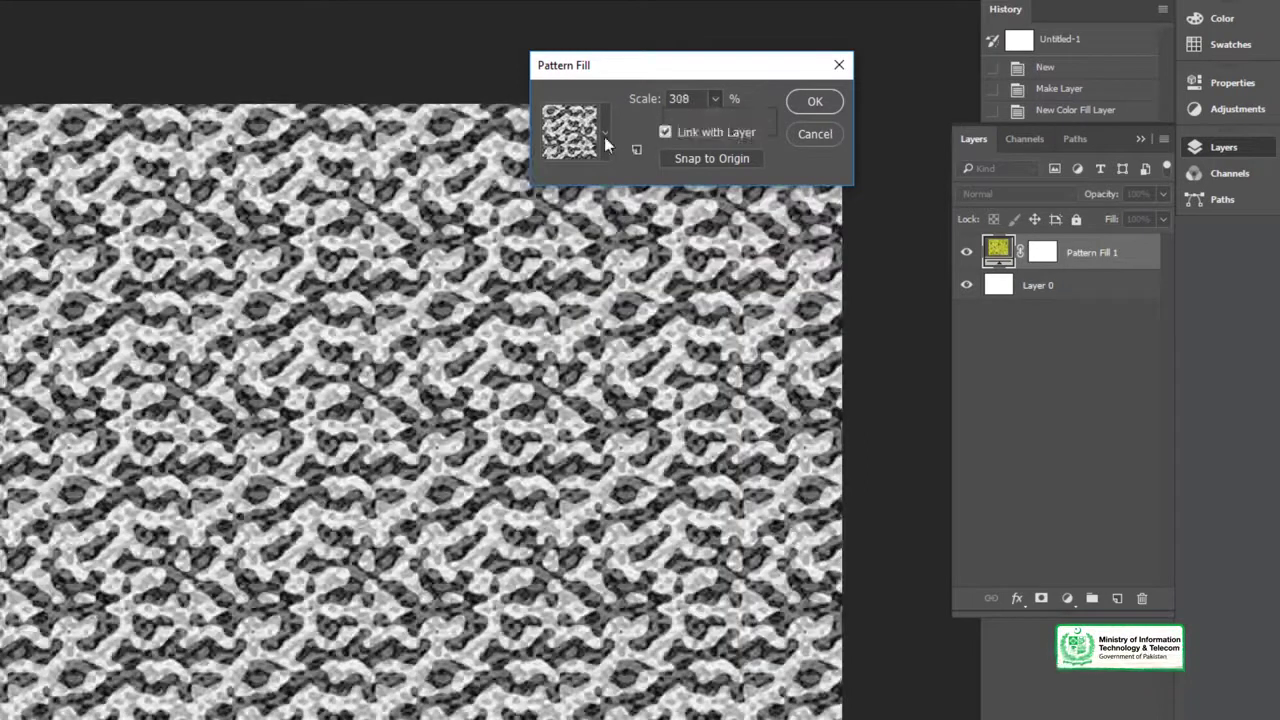
left_click(604, 136)
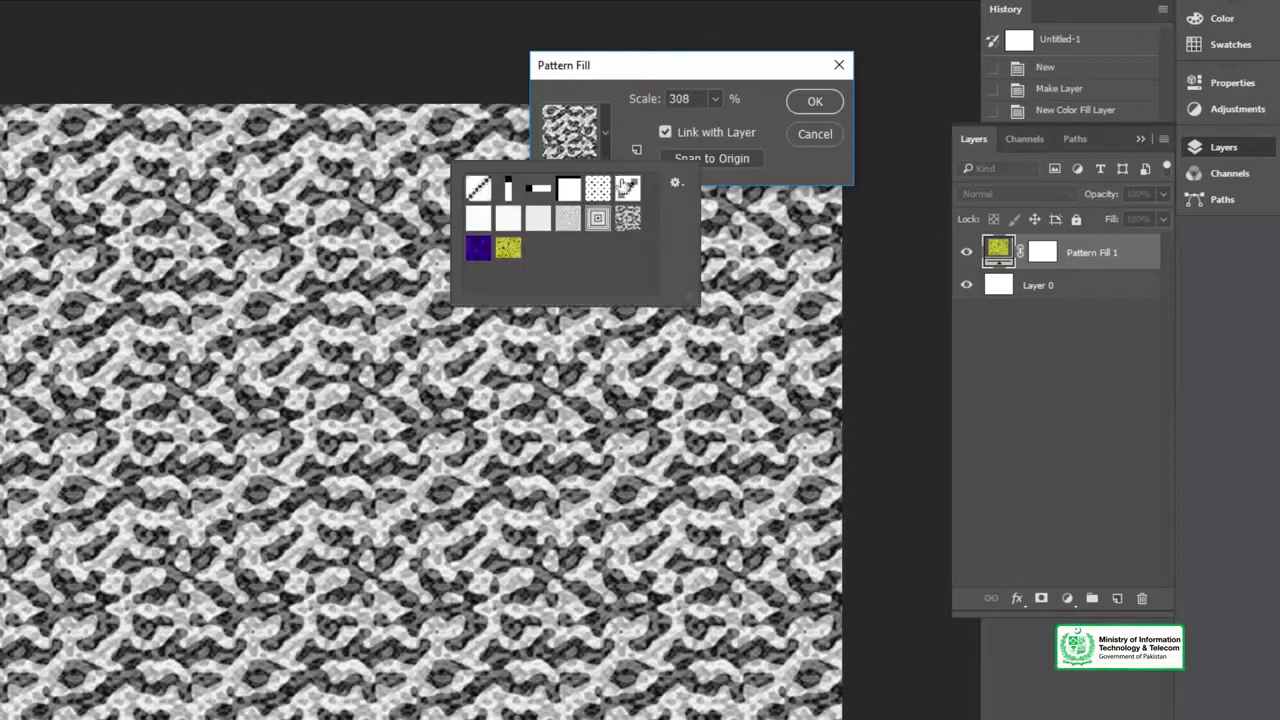
Append the Artist Surfaces library to the pattern picker's existing patterns
left_click(677, 184)
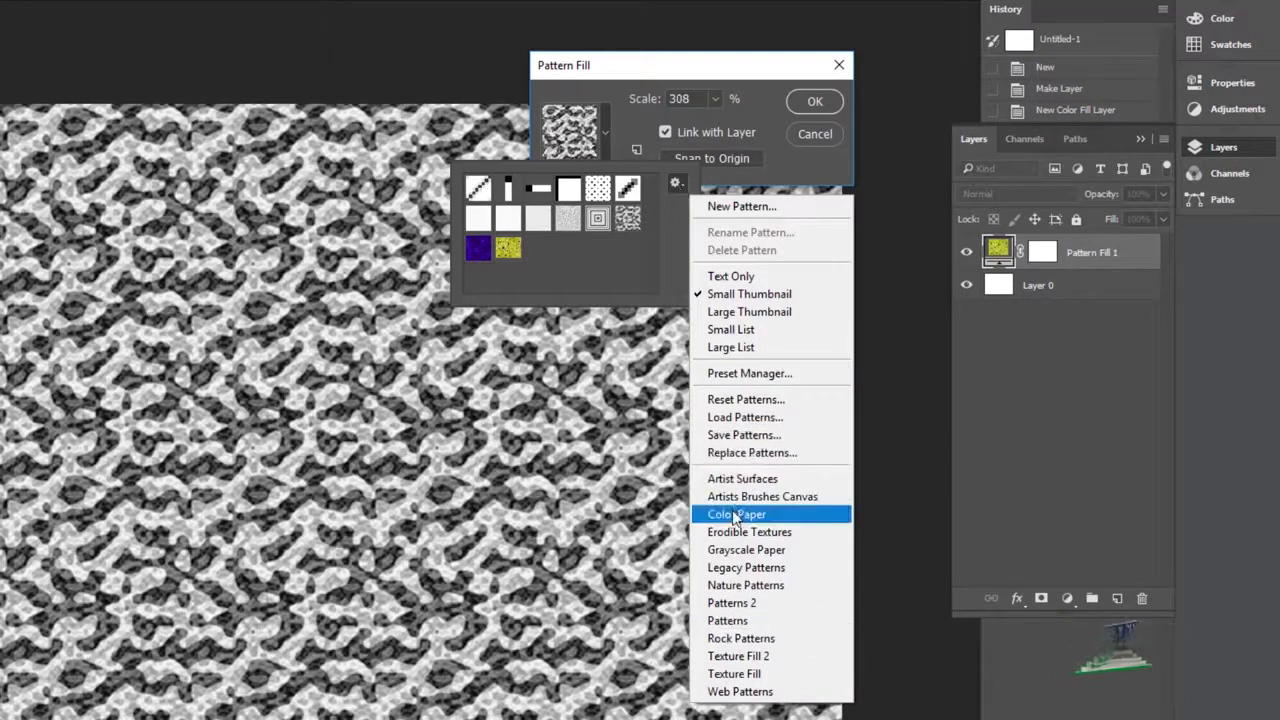
left_click(743, 479)
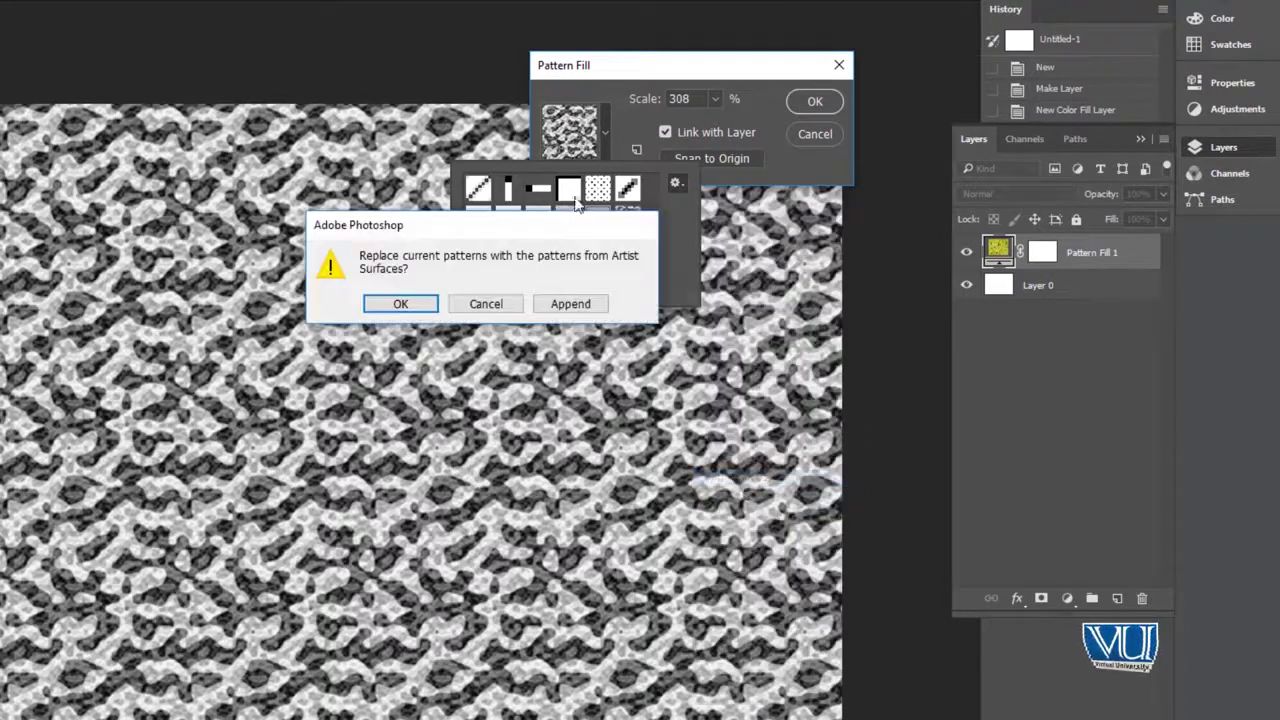
left_click_drag(516, 234, 267, 183)
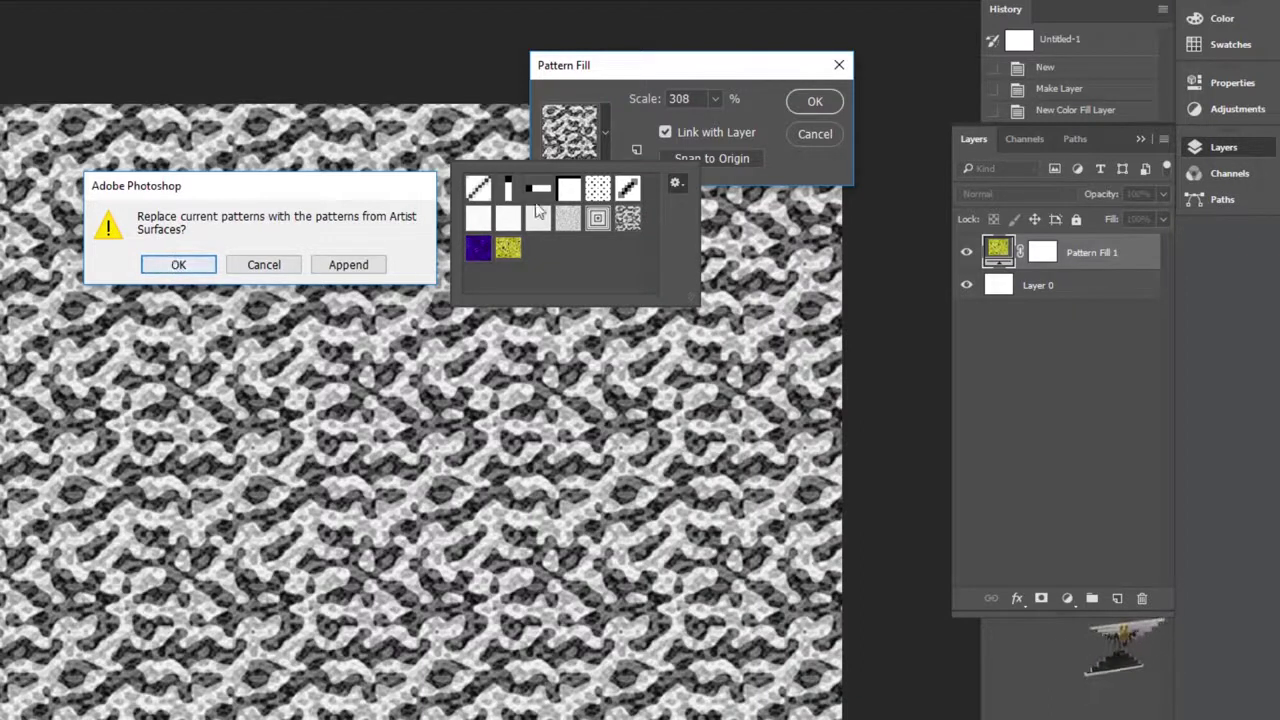
left_click(366, 256)
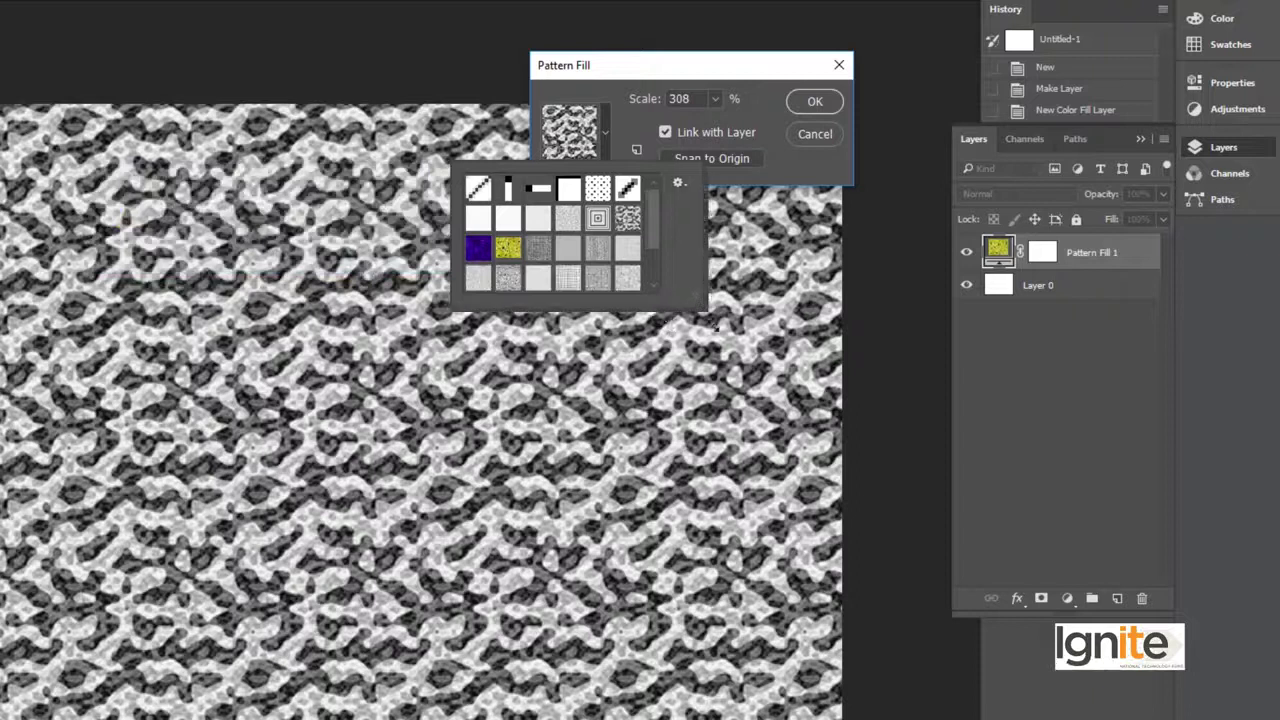
Try several Artist Surfaces textures, ending on grey stone at 506% scale
left_click_drag(686, 298, 748, 411)
left_click(632, 250)
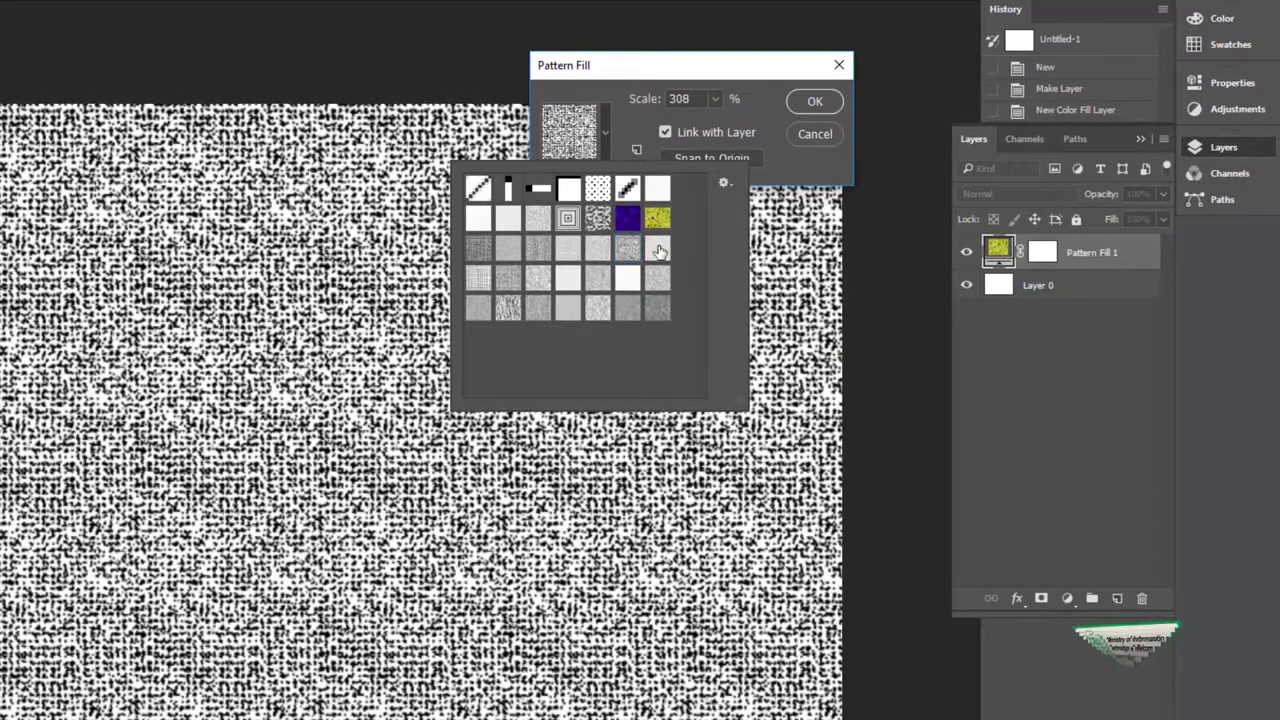
left_click(658, 250)
left_click(569, 279)
left_click(600, 284)
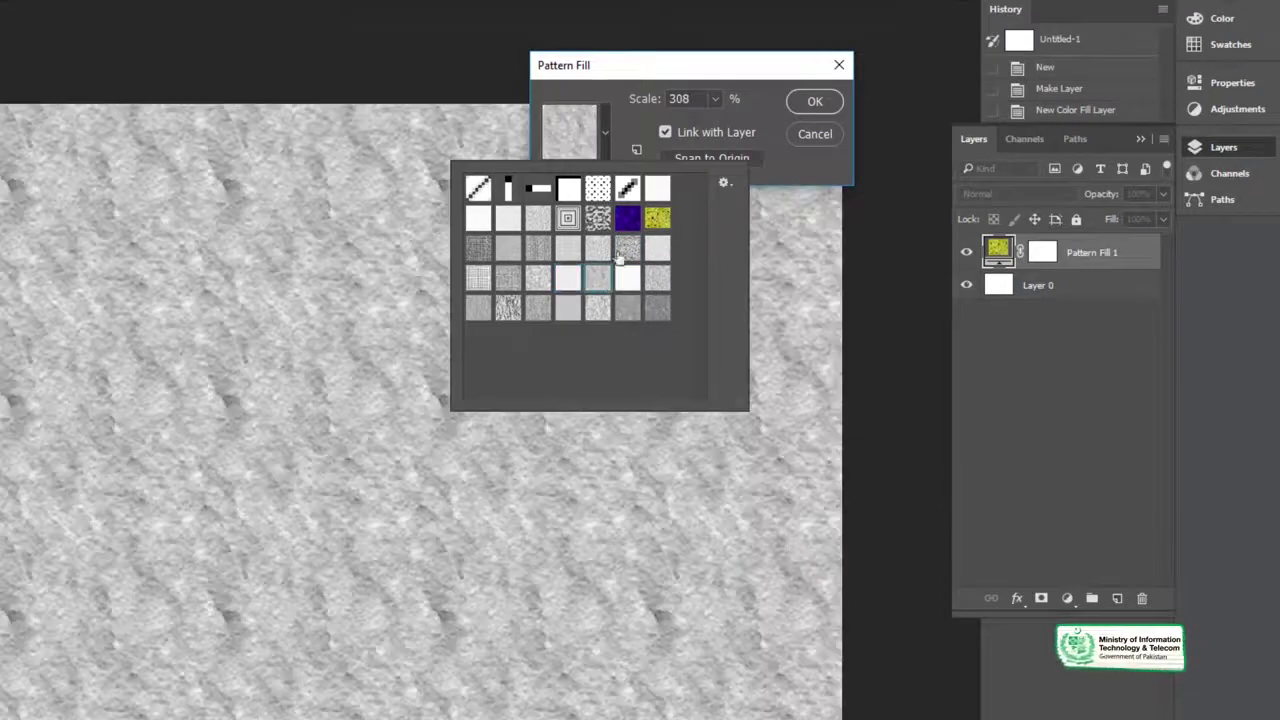
left_click(714, 99)
left_click_drag(715, 119, 730, 121)
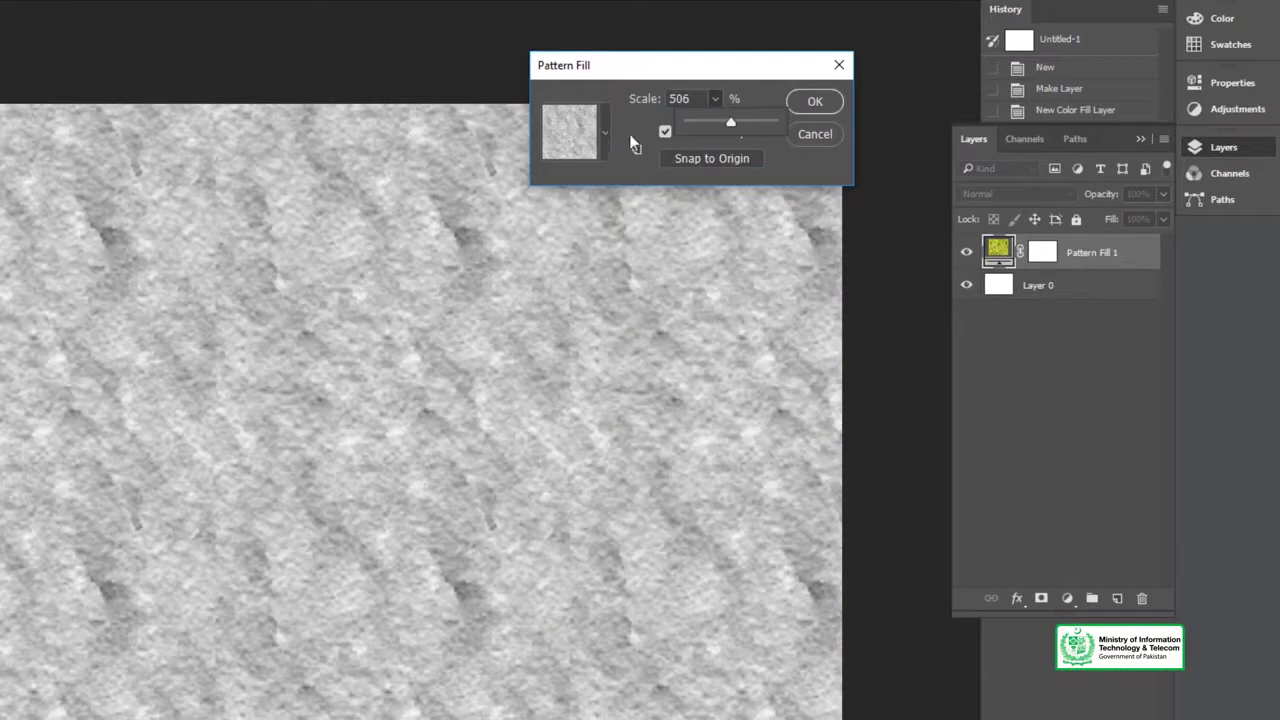
Append the Nature Patterns library to the available patterns
left_click(605, 132)
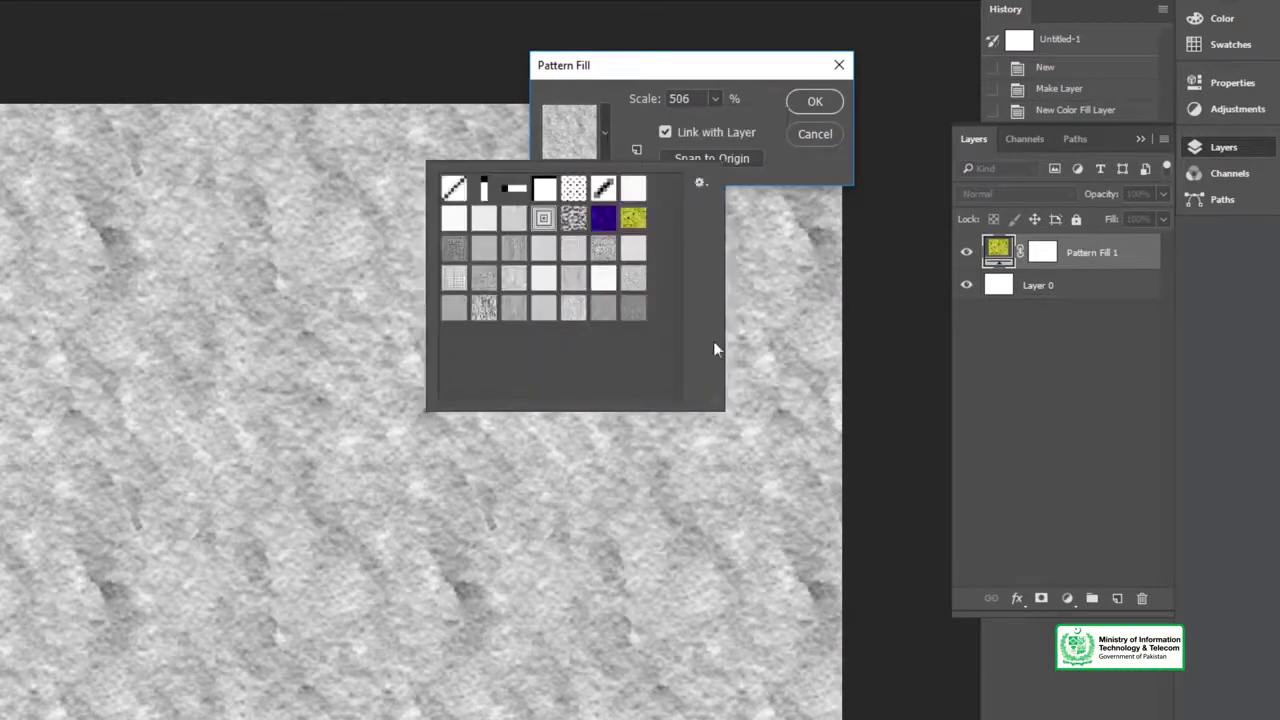
left_click(700, 185)
left_click(760, 590)
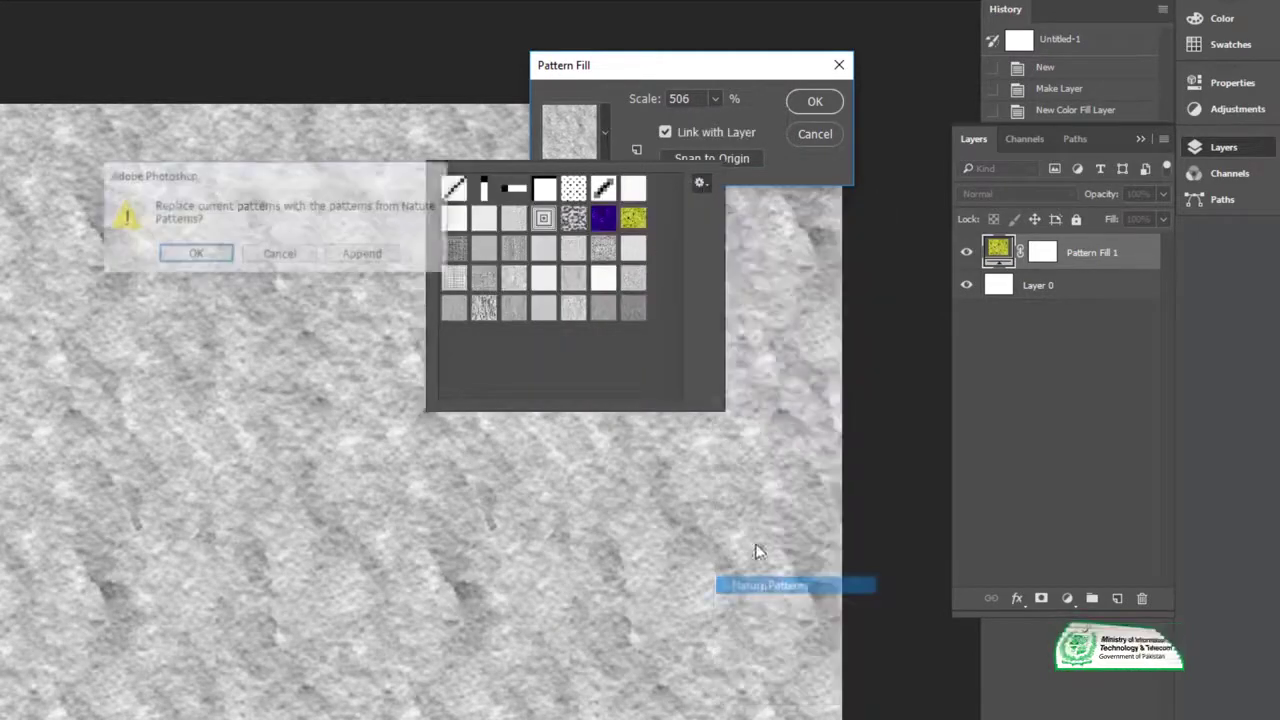
left_click(364, 254)
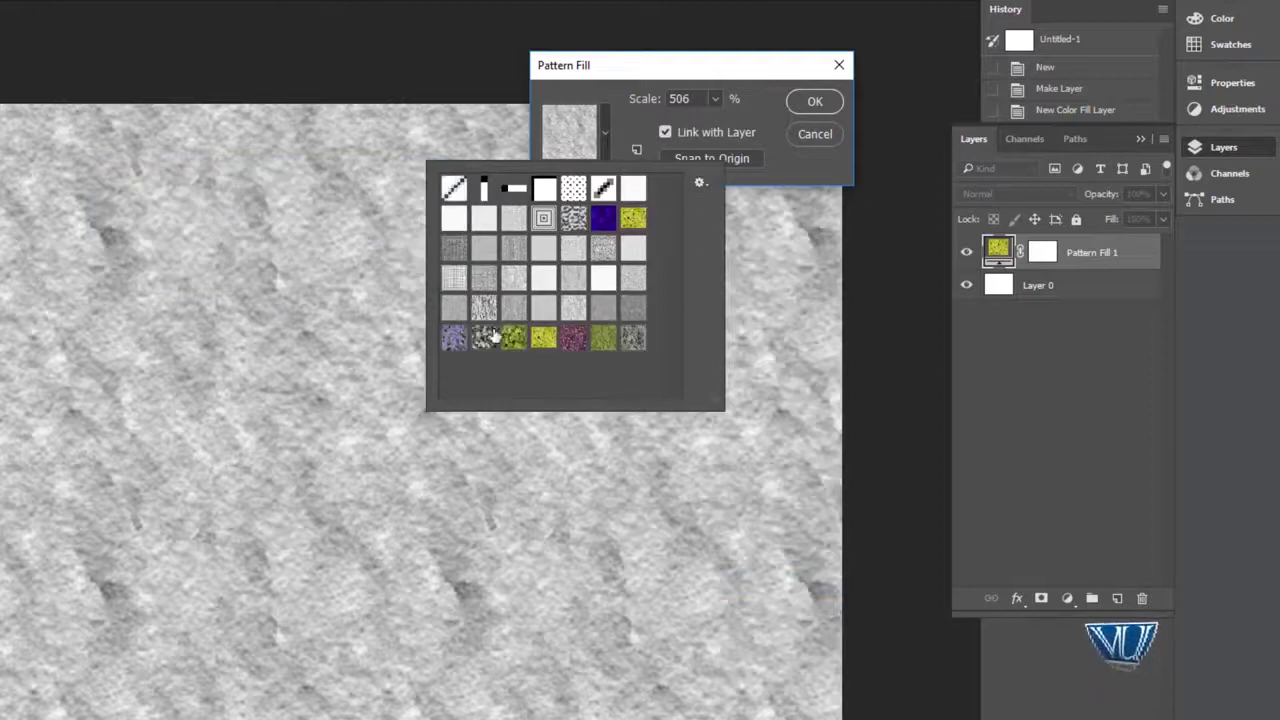
Choose the purple flower pattern at 144% scale and confirm the pattern fill
left_click(486, 337)
left_click(513, 338)
left_click(543, 338)
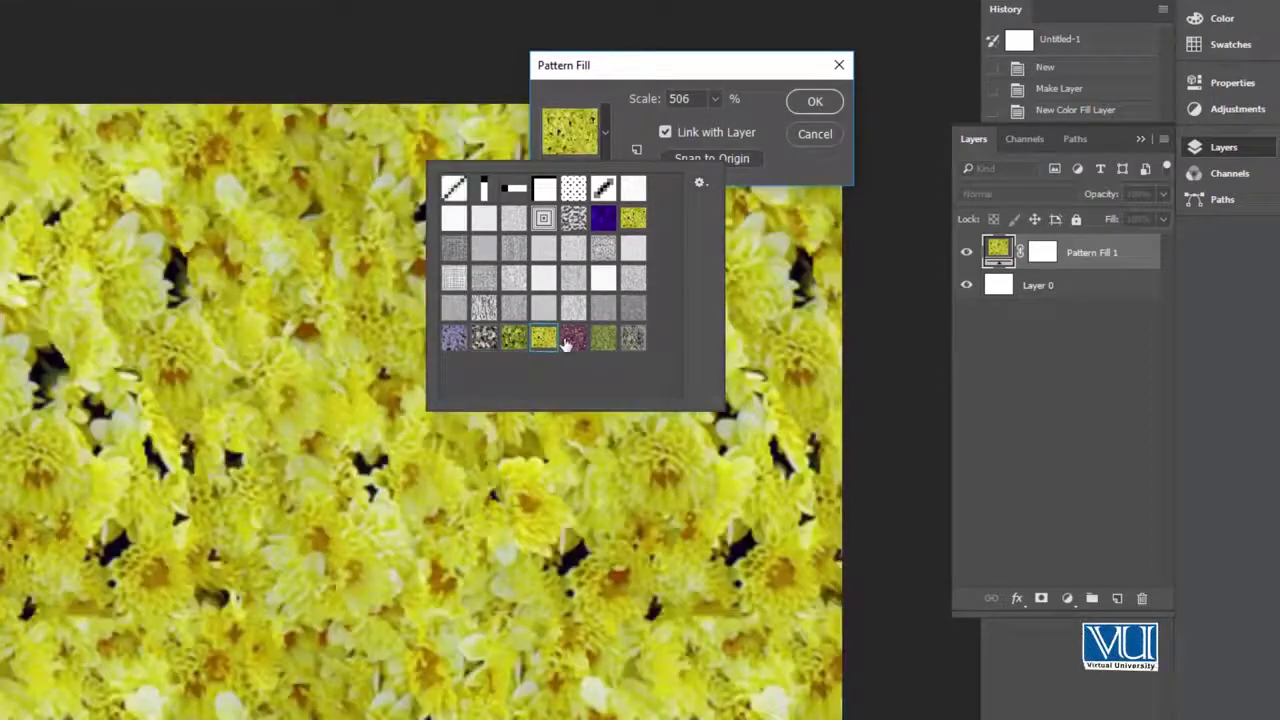
left_click(568, 341)
left_click(715, 99)
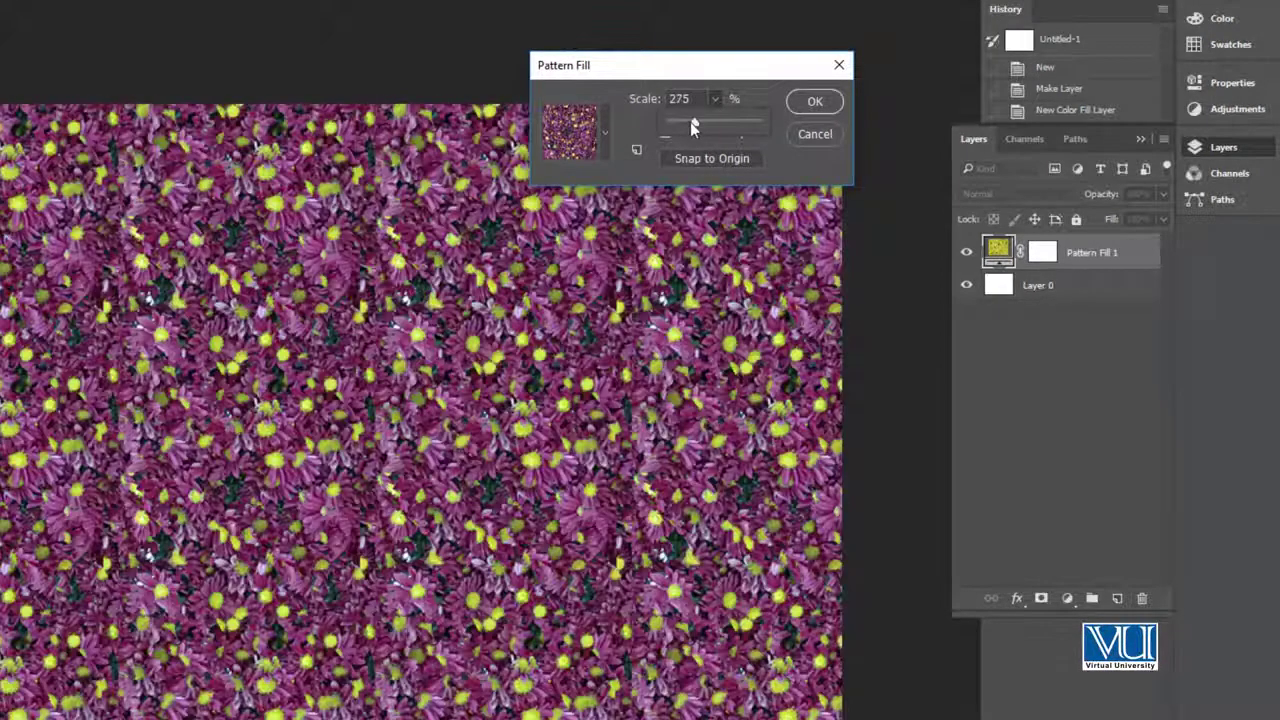
left_click_drag(695, 123, 683, 122)
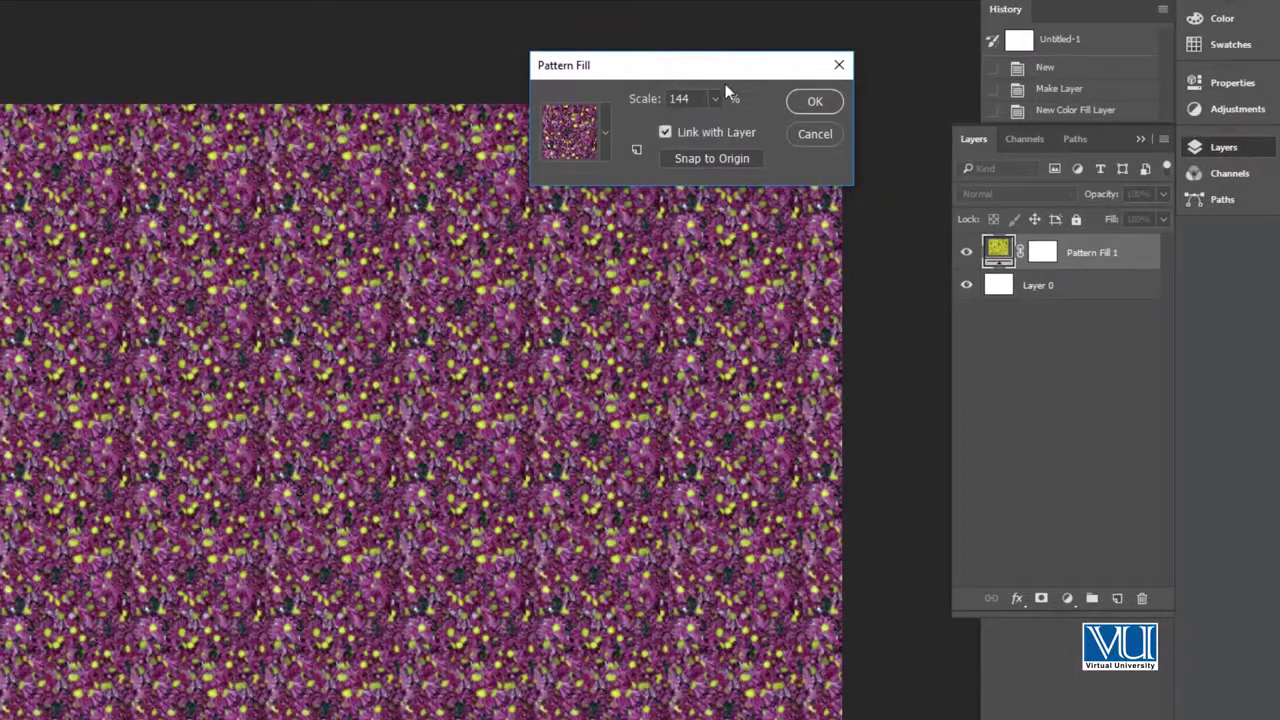
left_click(815, 103)
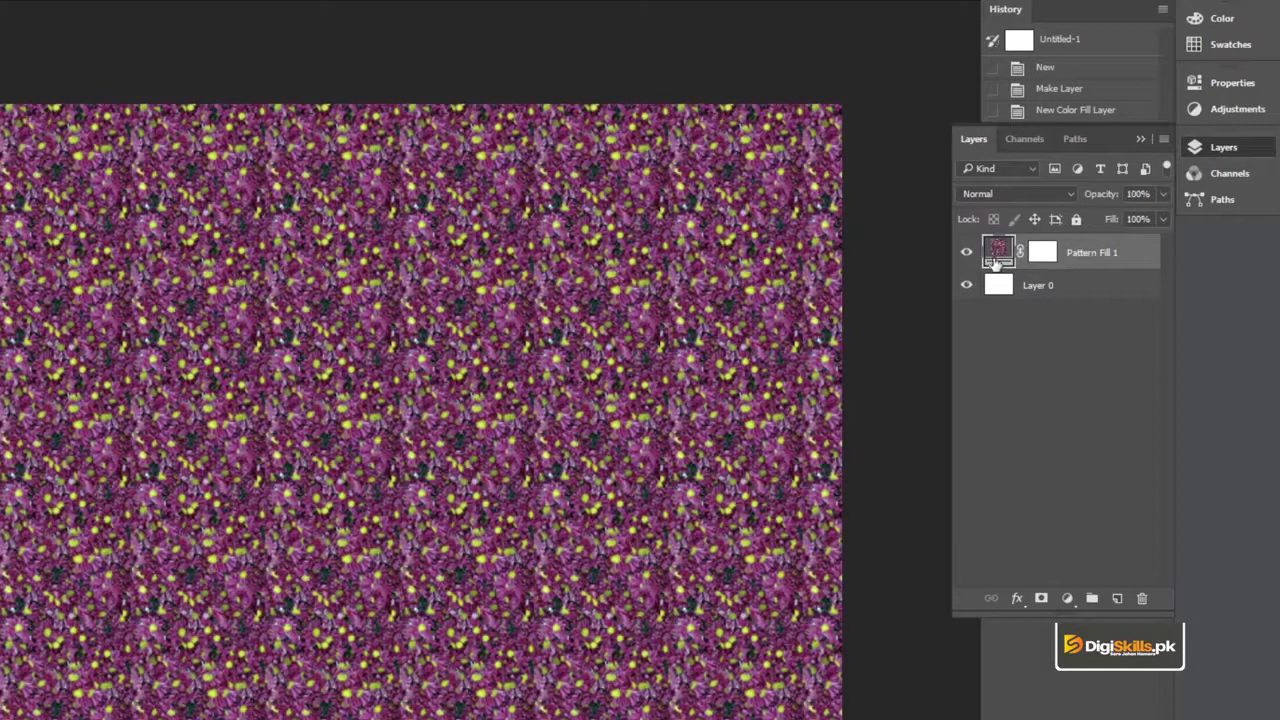
double_click(1000, 252)
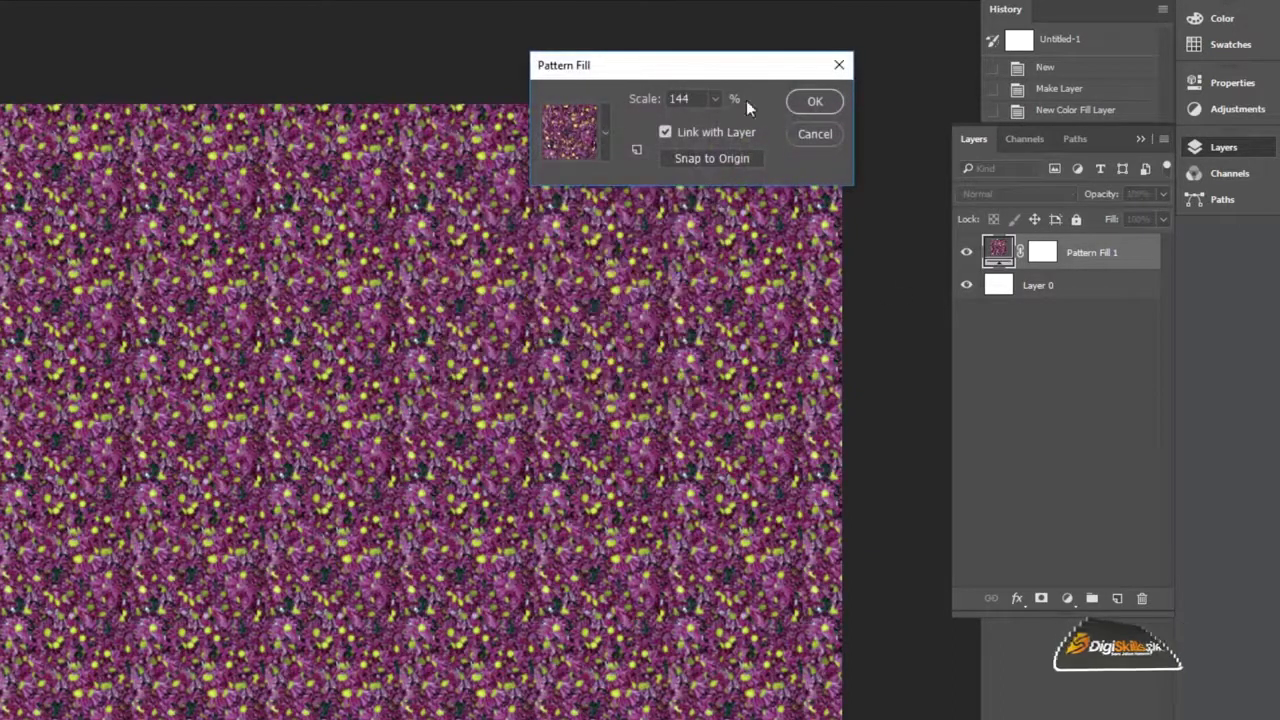
left_click(810, 102)
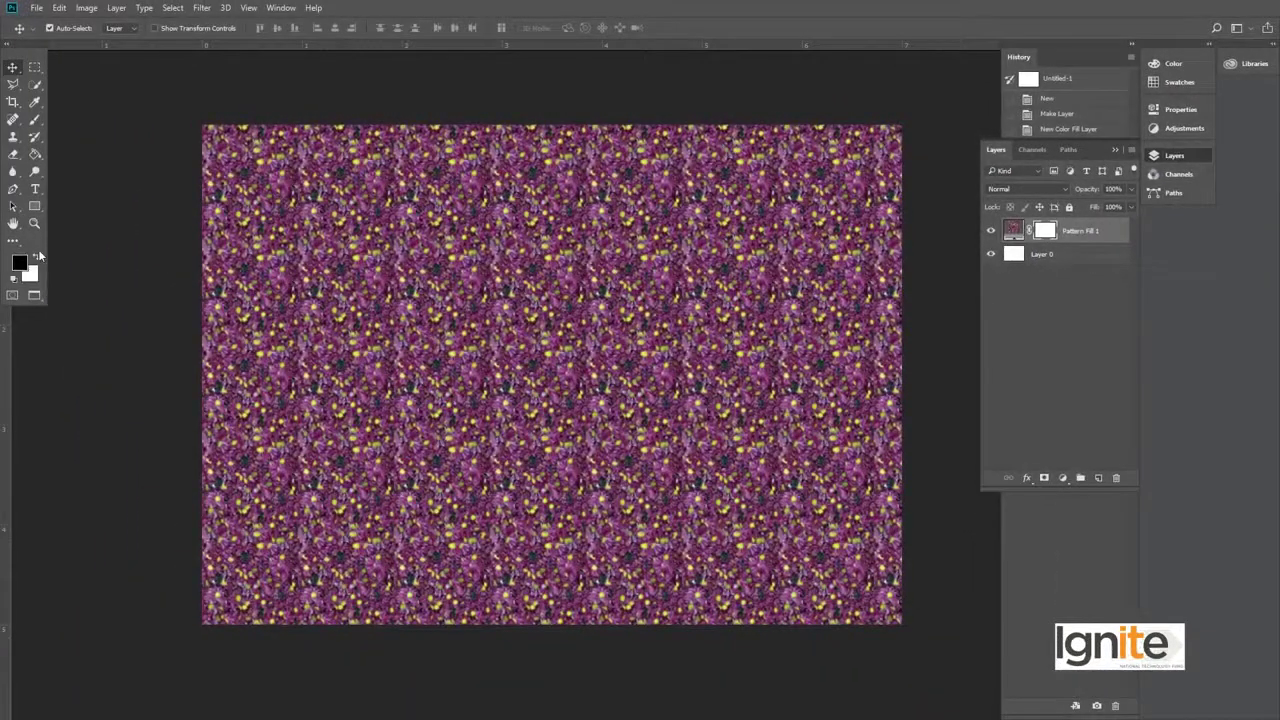
key("b")
mouse_move(151, 200)
left_mouse_down()
mouse_move(908, 277)
mouse_move(103, 437)
mouse_move(829, 543)
mouse_move(994, 583)
left_mouse_up()
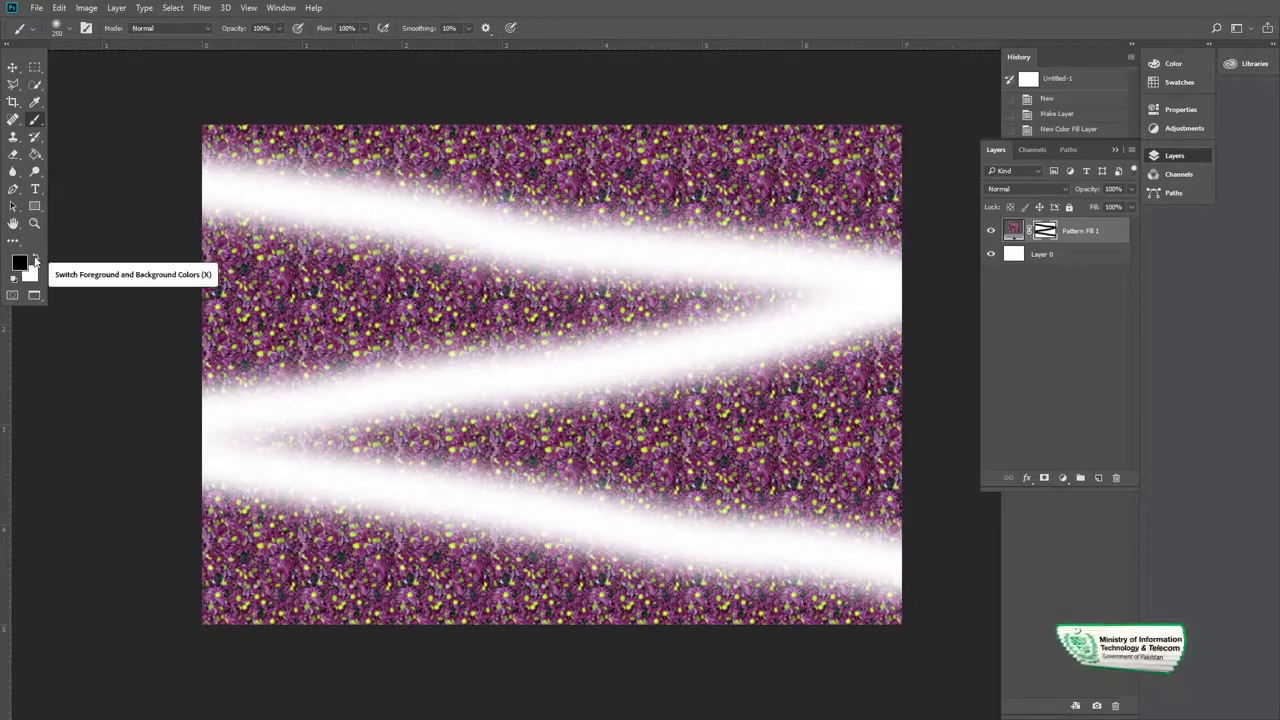
left_click(36, 261)
mouse_move(146, 162)
left_mouse_down()
mouse_move(675, 250)
mouse_move(871, 256)
mouse_move(485, 350)
mouse_move(346, 492)
mouse_move(940, 544)
left_mouse_up()
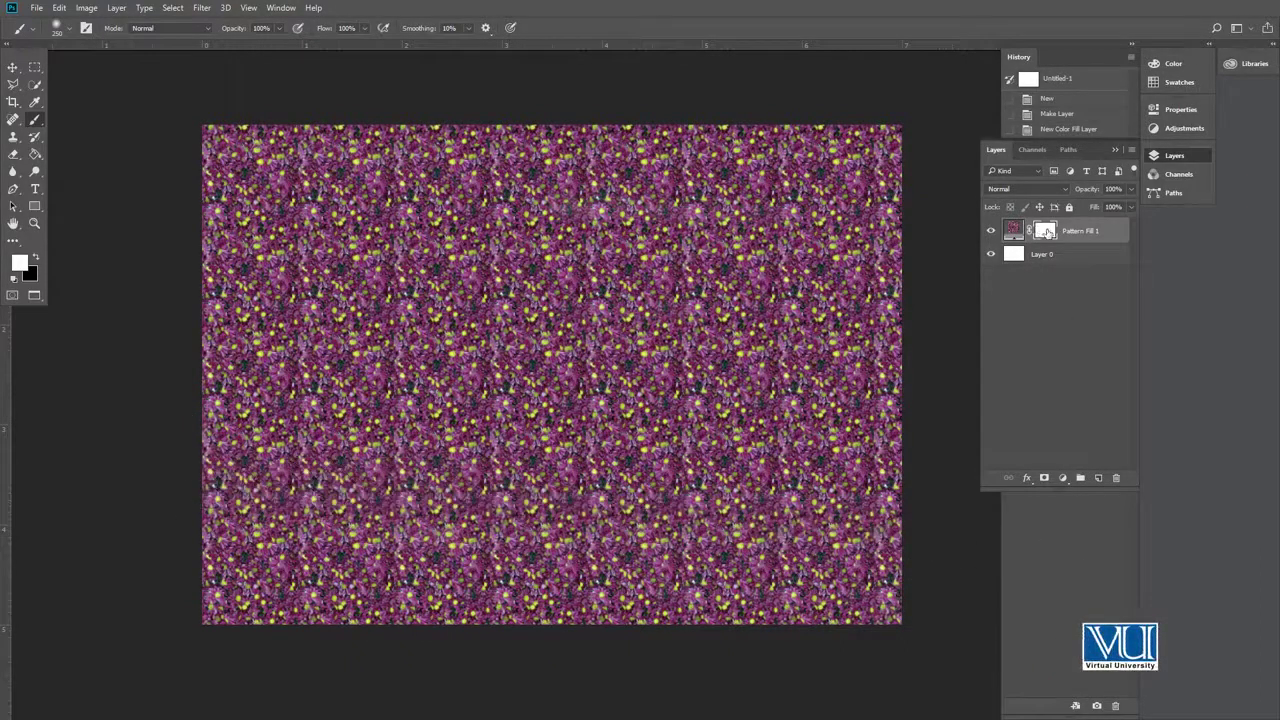
left_click_drag(1048, 234, 1052, 230)
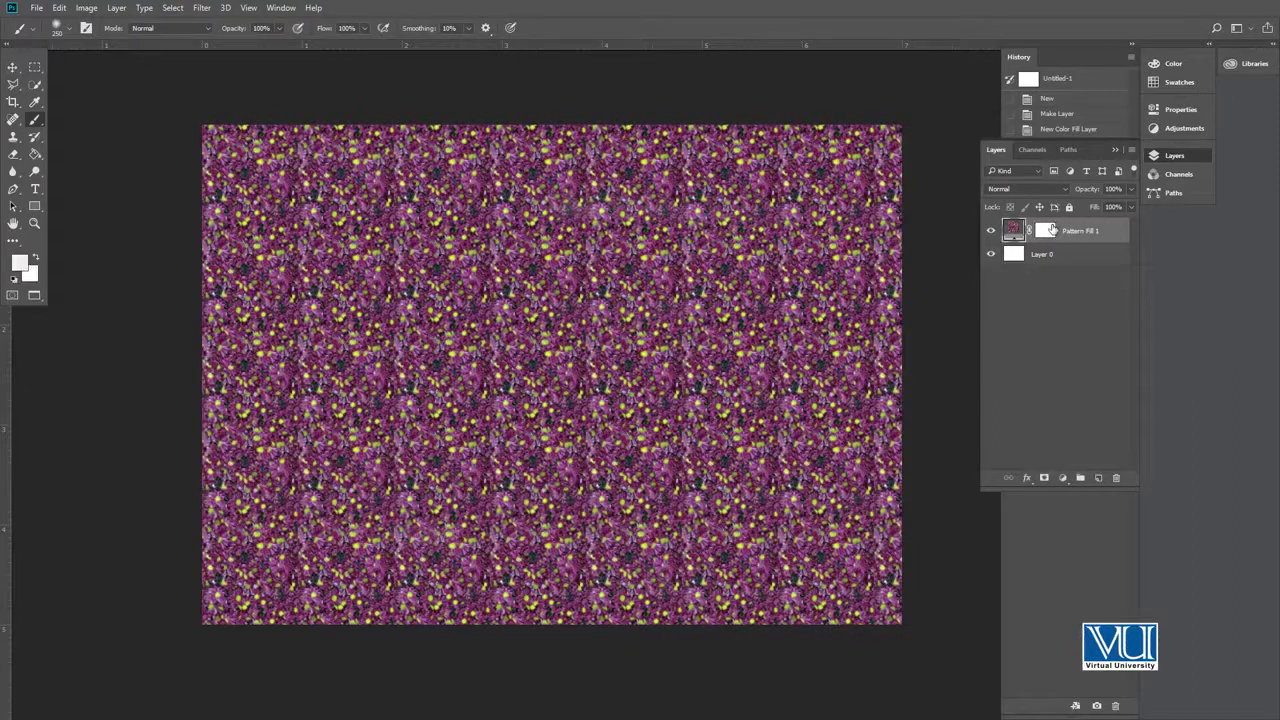